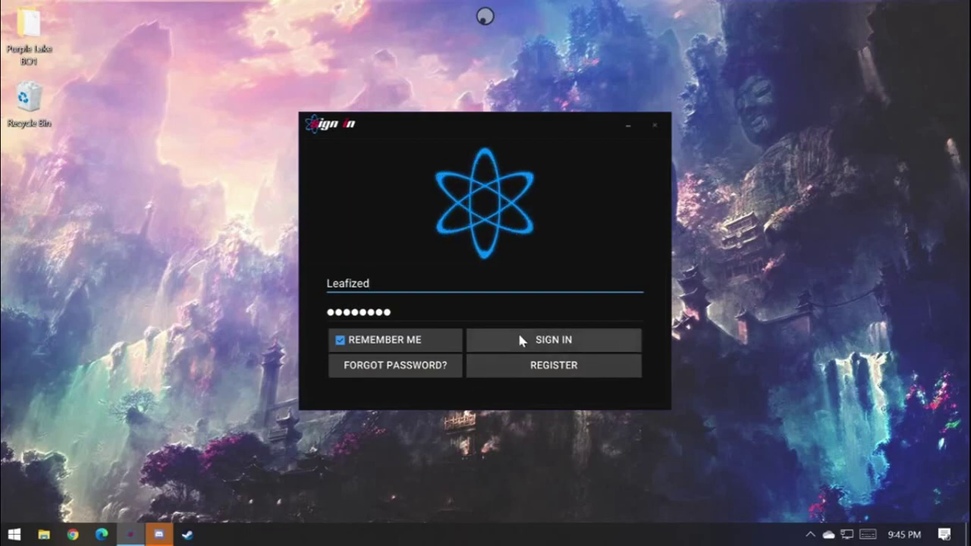
# - Load infinityloader.com in Chrome, then close Chrome and nudge the sign-in window left
pyautogui.click(72, 535)
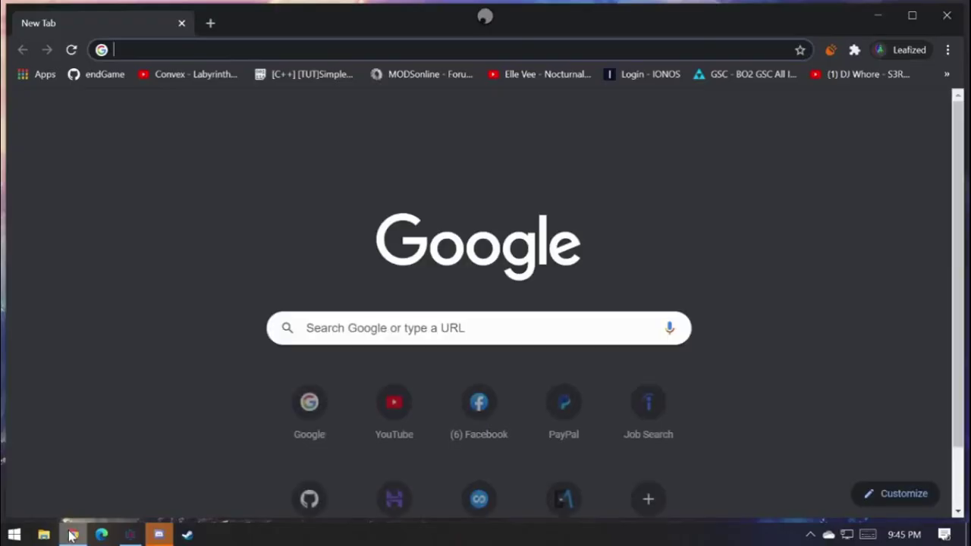
pyautogui.write('infinityloader.')
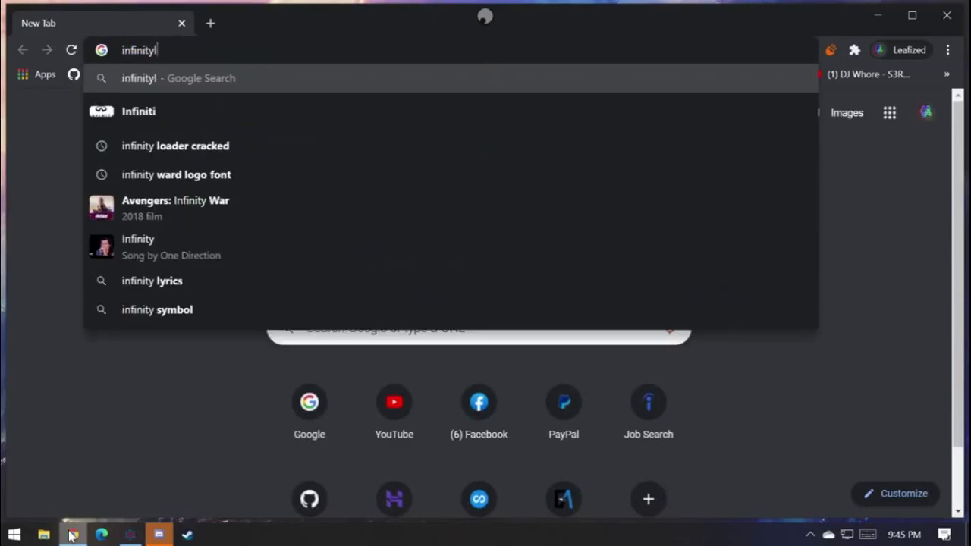
pyautogui.write('com')
pyautogui.press('Return')
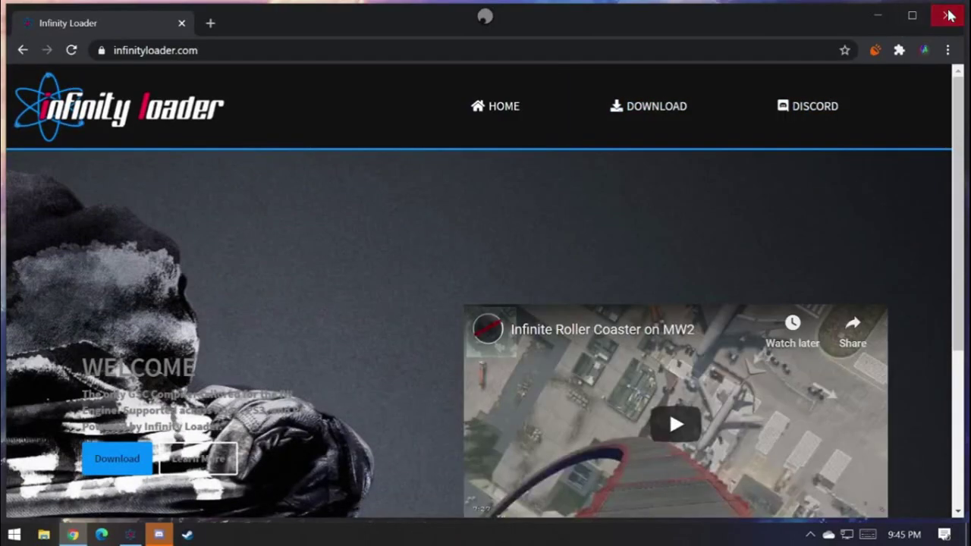
pyautogui.click(878, 15)
pyautogui.moveTo(412, 140)
pyautogui.mouseDown()
pyautogui.moveTo(440, 129)
pyautogui.moveTo(377, 139)
pyautogui.mouseUp()
pyautogui.press('Return')
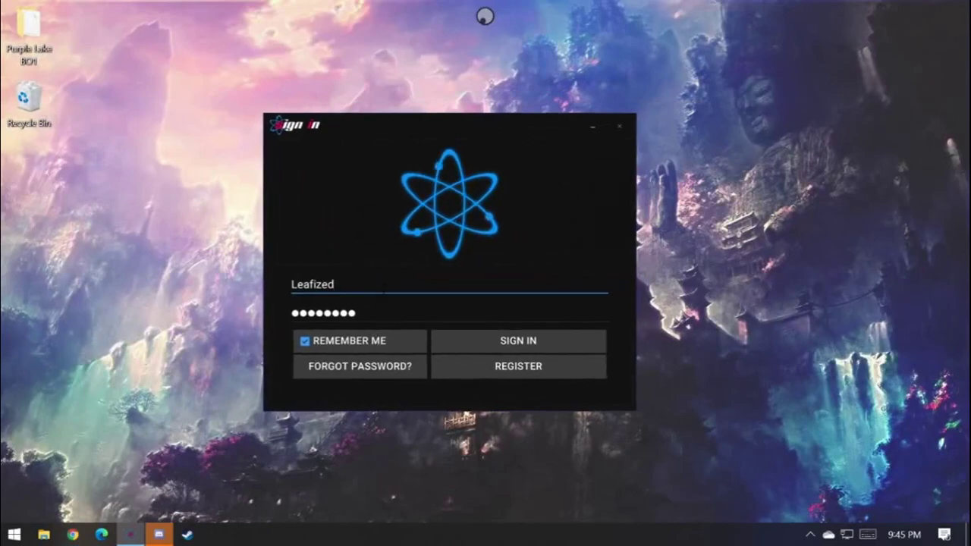
pyautogui.click(468, 371)
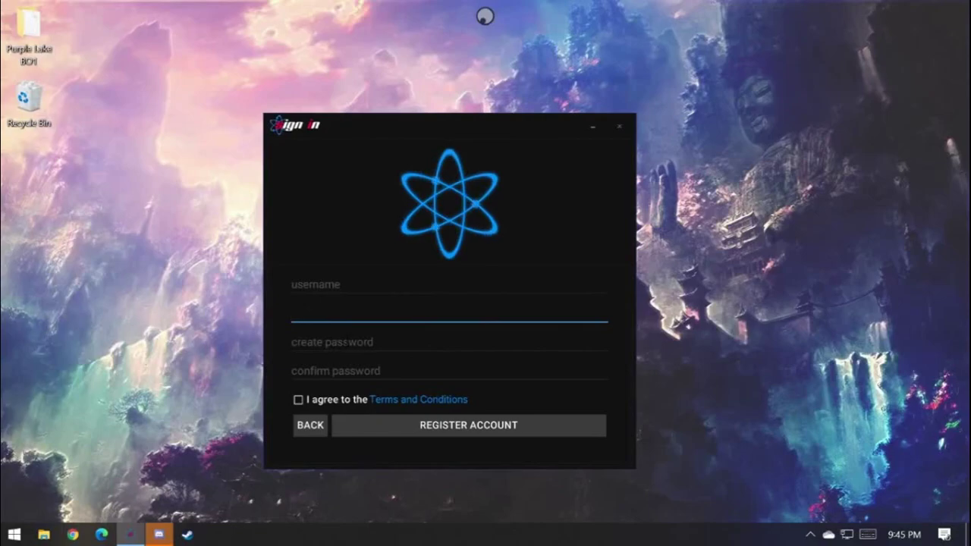
pyautogui.click(310, 422)
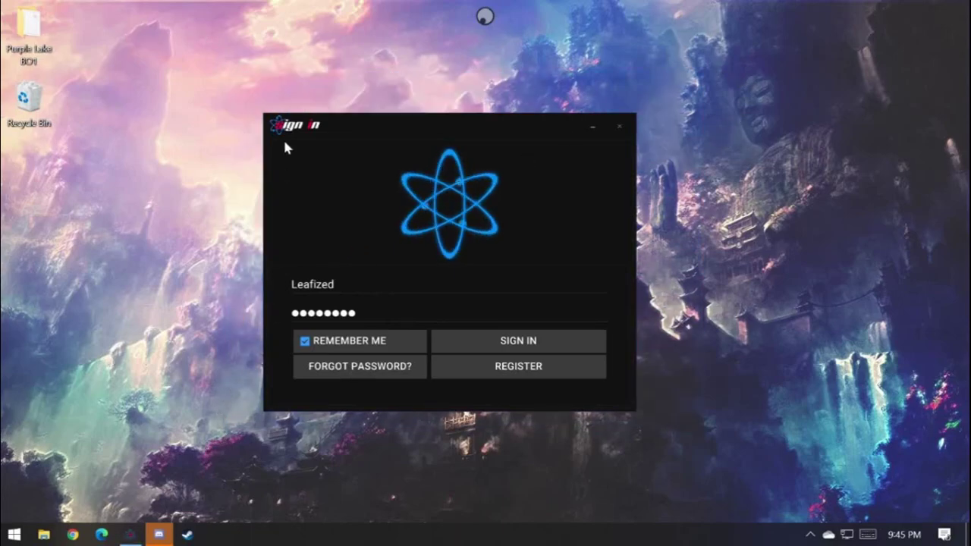
# - Sign in with the saved account and reach the Home page with Account and Compiler tiles
pyautogui.click(556, 345)
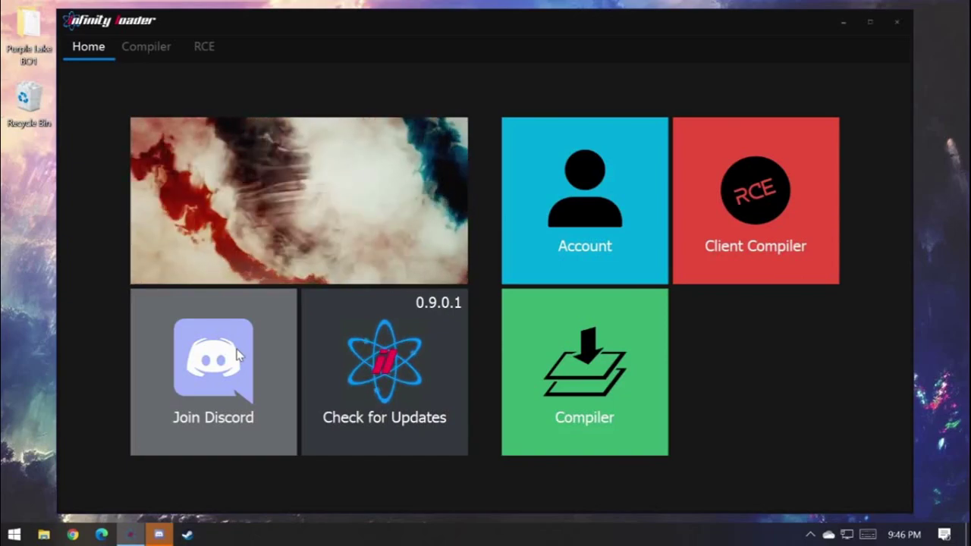
pyautogui.click(43, 535)
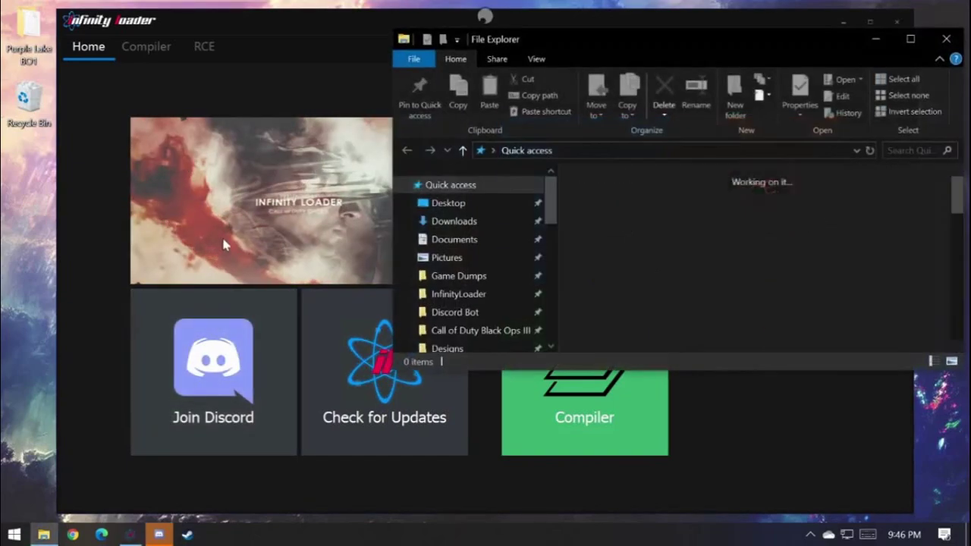
pyautogui.click(498, 220)
pyautogui.click(451, 203)
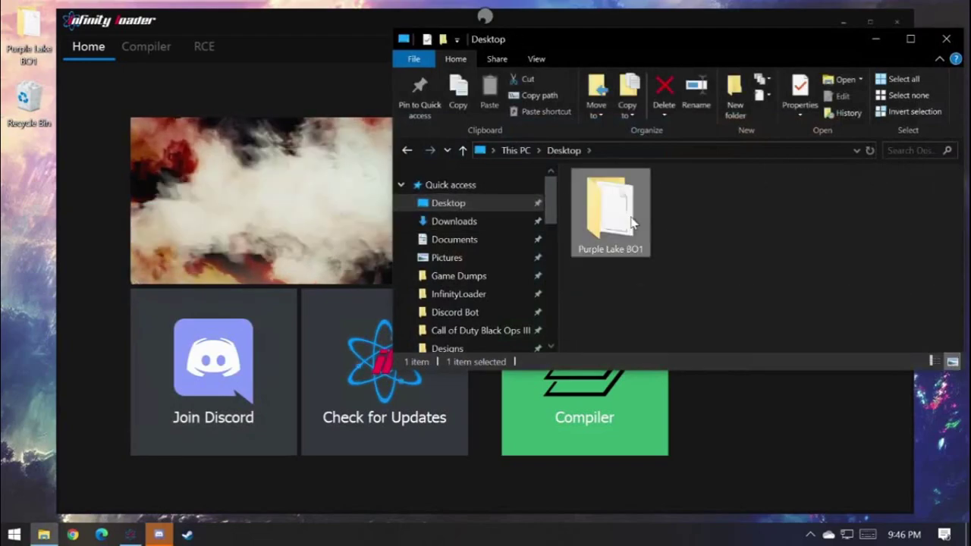
pyautogui.doubleClick(607, 211)
pyautogui.click(558, 151)
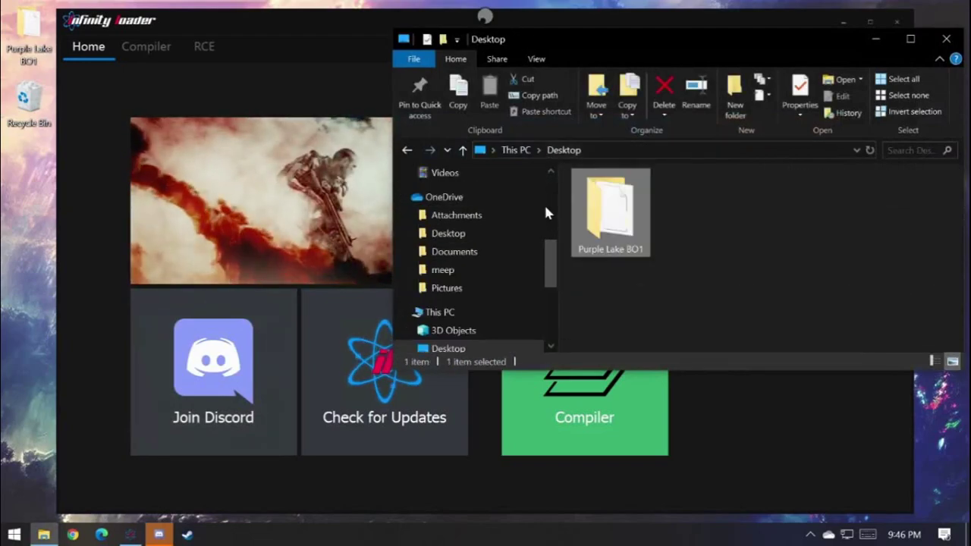
pyautogui.click(470, 253)
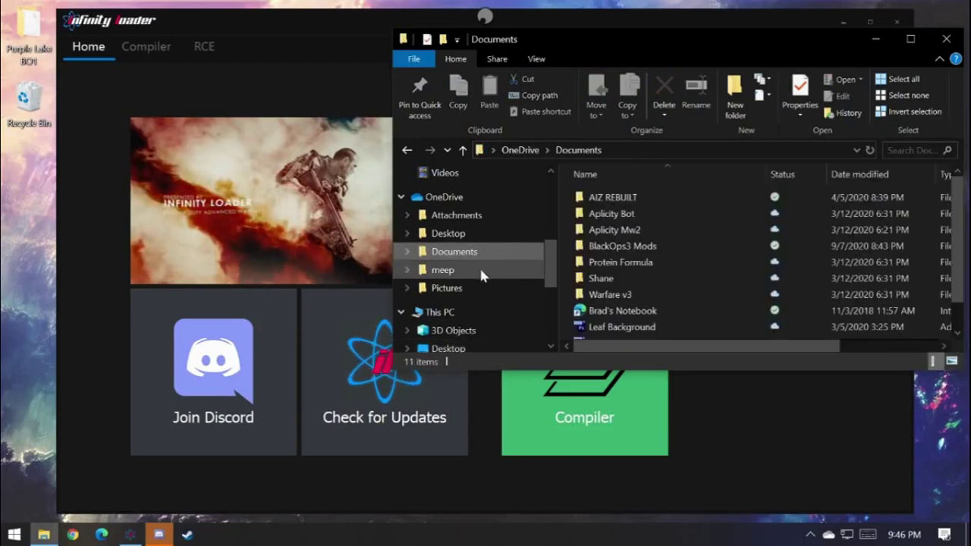
pyautogui.click(464, 341)
pyautogui.click(478, 323)
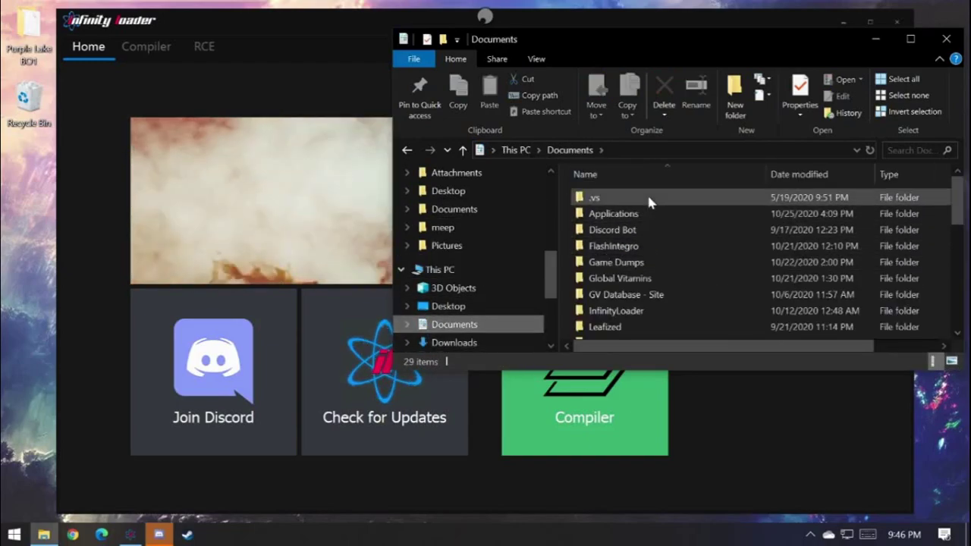
pyautogui.doubleClick(635, 215)
pyautogui.click(632, 242)
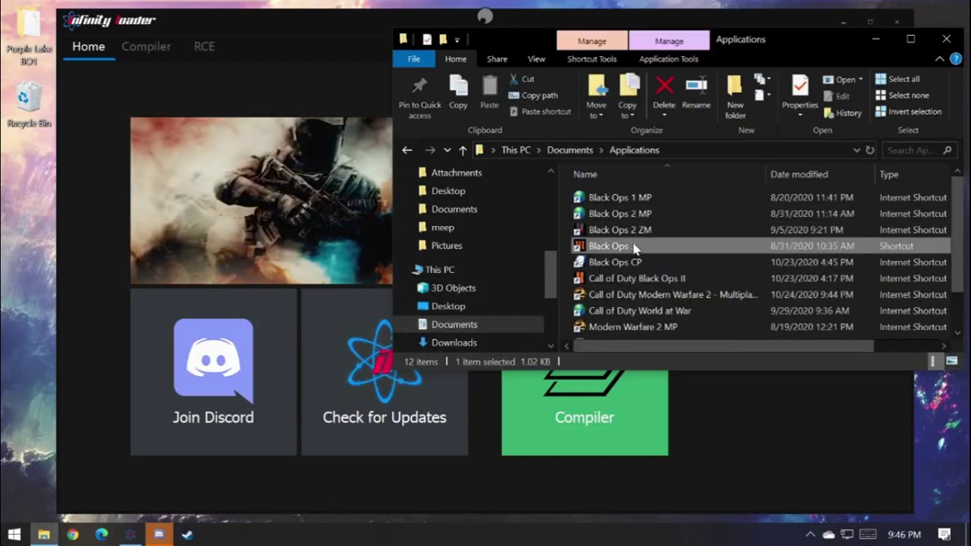
pyautogui.click(947, 38)
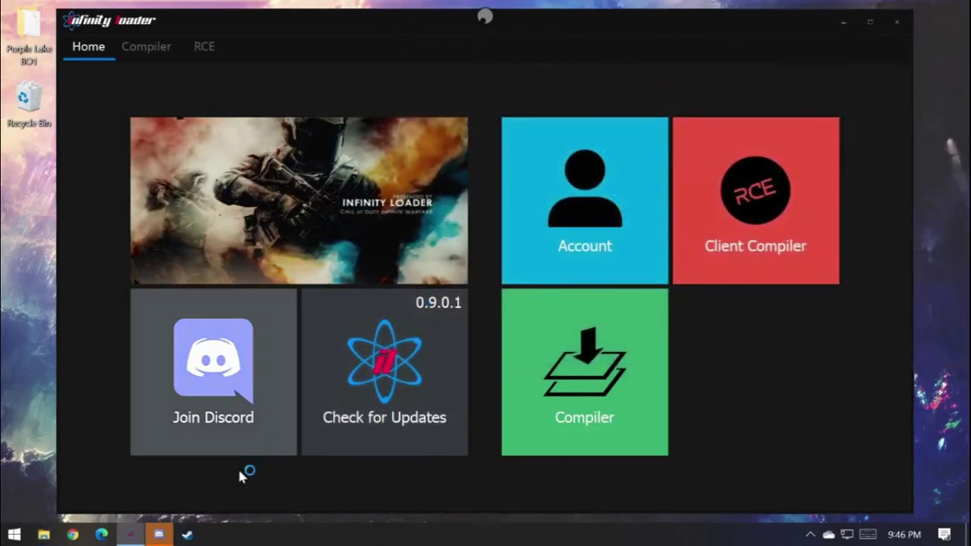
# - Switch to Discord and scroll through the posted menus in the #bo3-releases channel
pyautogui.click(155, 536)
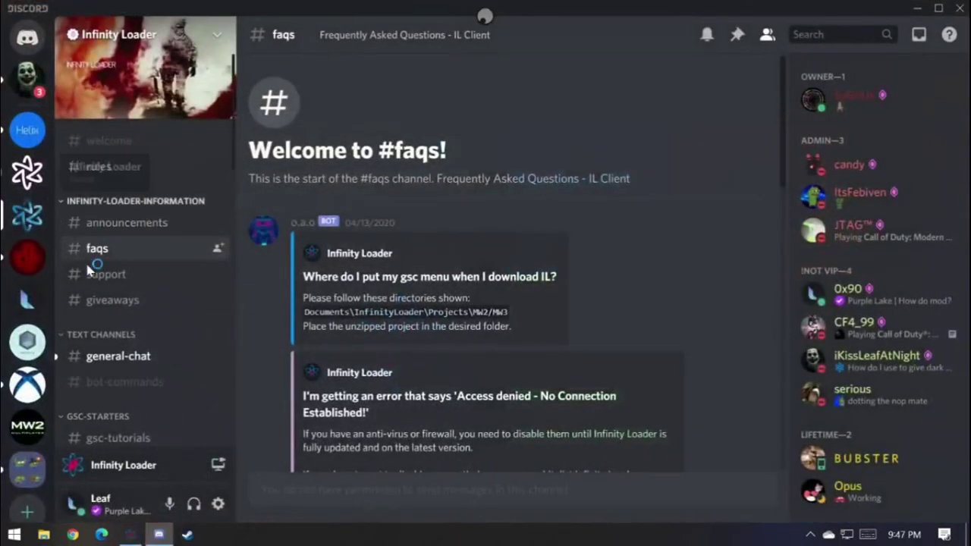
pyautogui.scroll(-10, 95, 351)
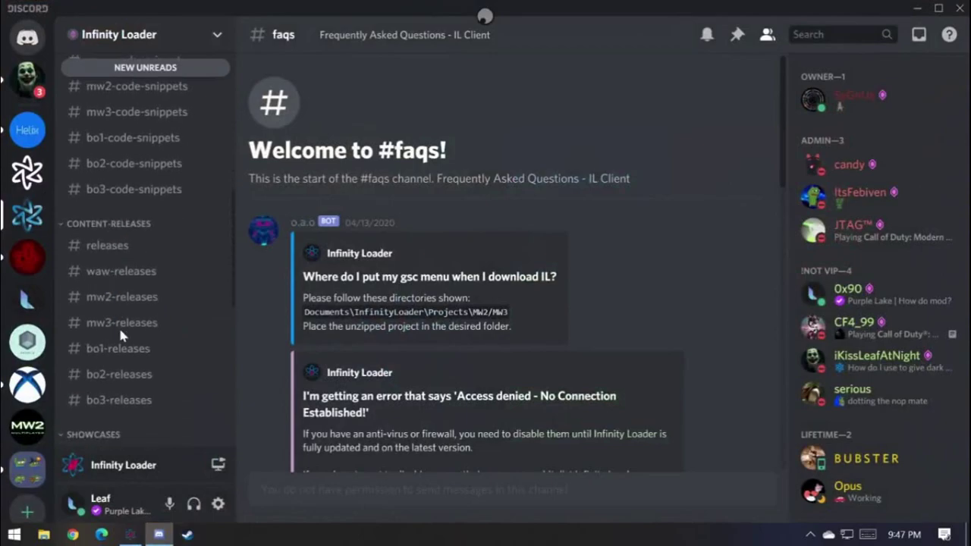
pyautogui.scroll(-2, 119, 325)
pyautogui.click(130, 325)
pyautogui.scroll(-5, 334, 355)
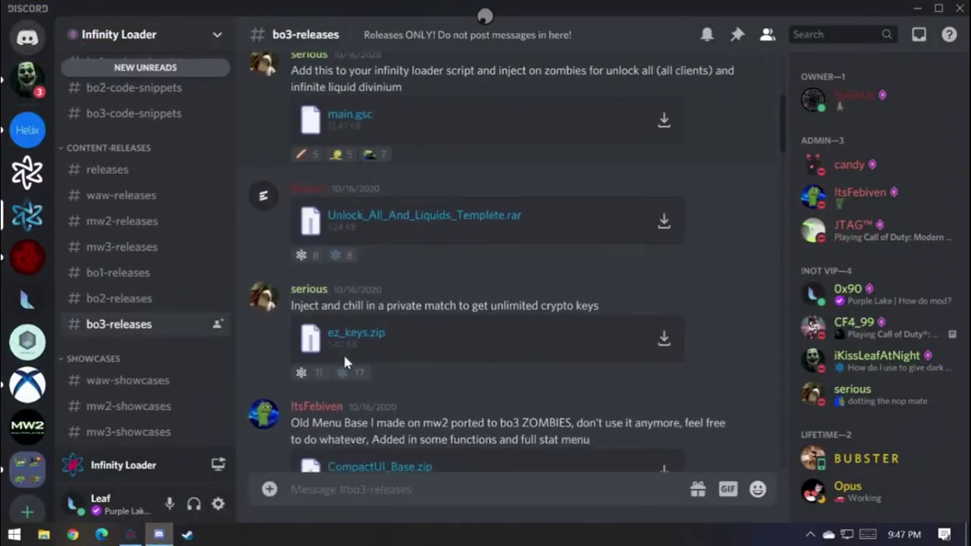
pyautogui.scroll(-12, 346, 361)
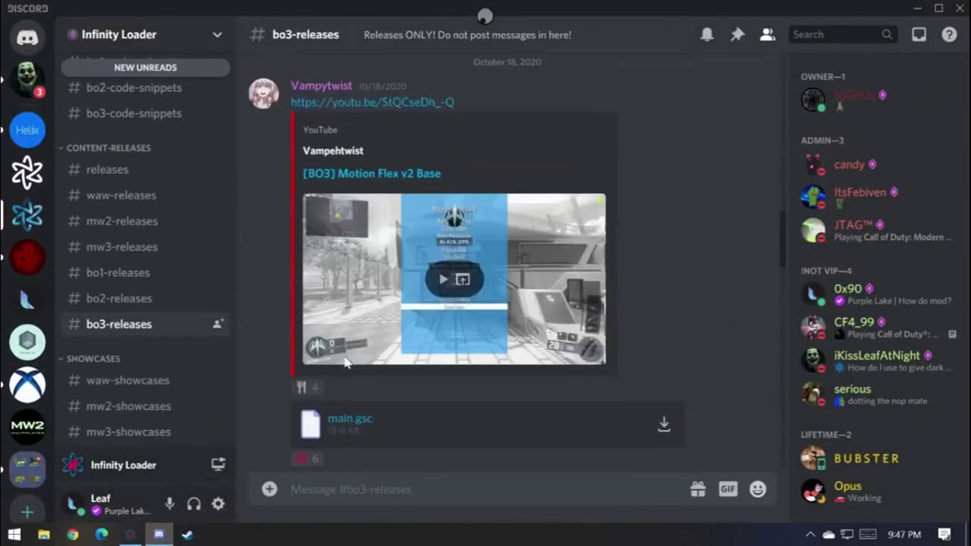
pyautogui.scroll(-10, 345, 363)
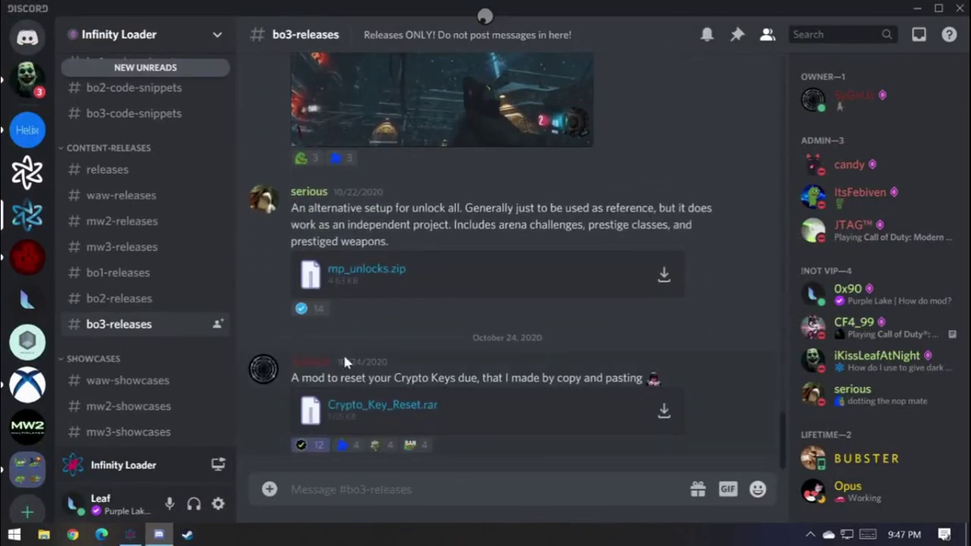
pyautogui.scroll(6, 344, 361)
pyautogui.scroll(15, 345, 356)
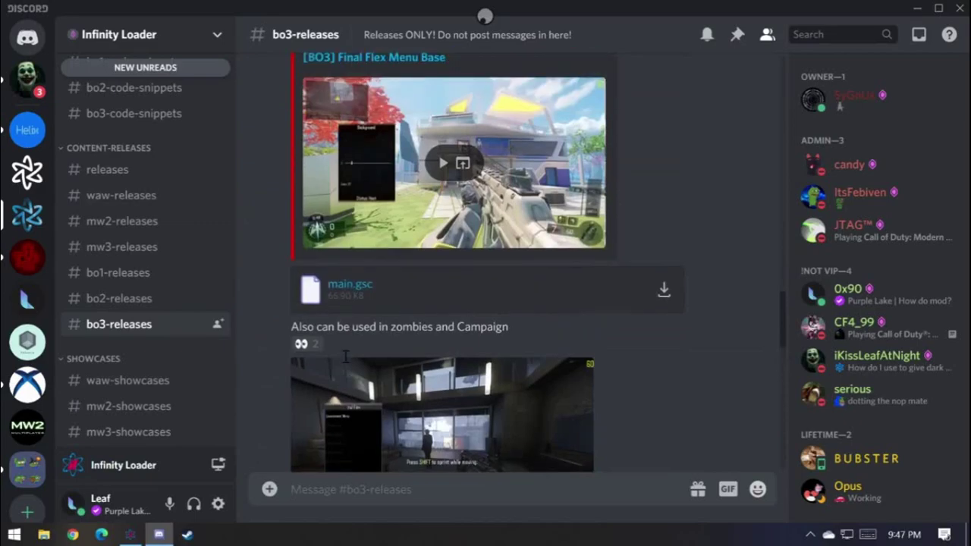
pyautogui.scroll(3, 345, 357)
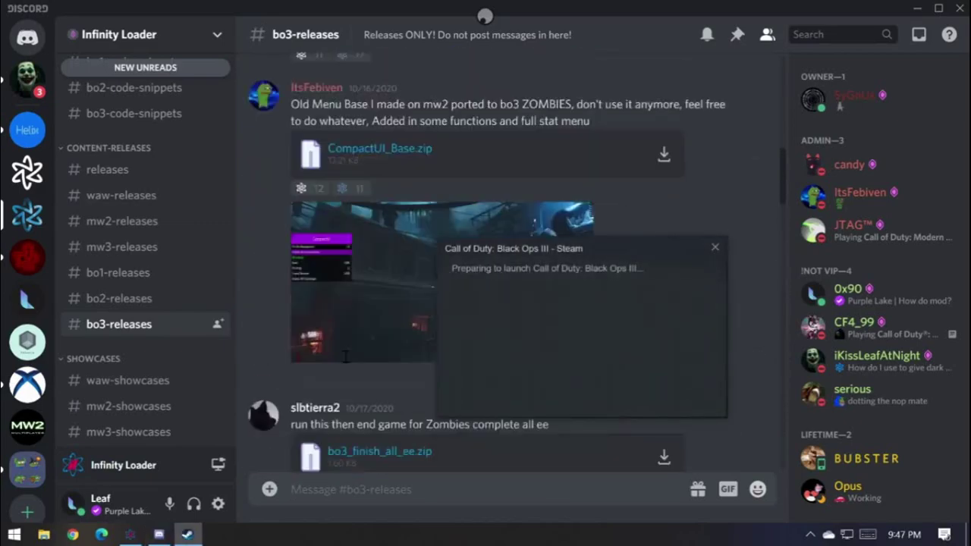
# - Load Purple Lake BO3 in the compiler and browse to Documents > InfinityLoader > Projects > BO3
pyautogui.click(918, 7)
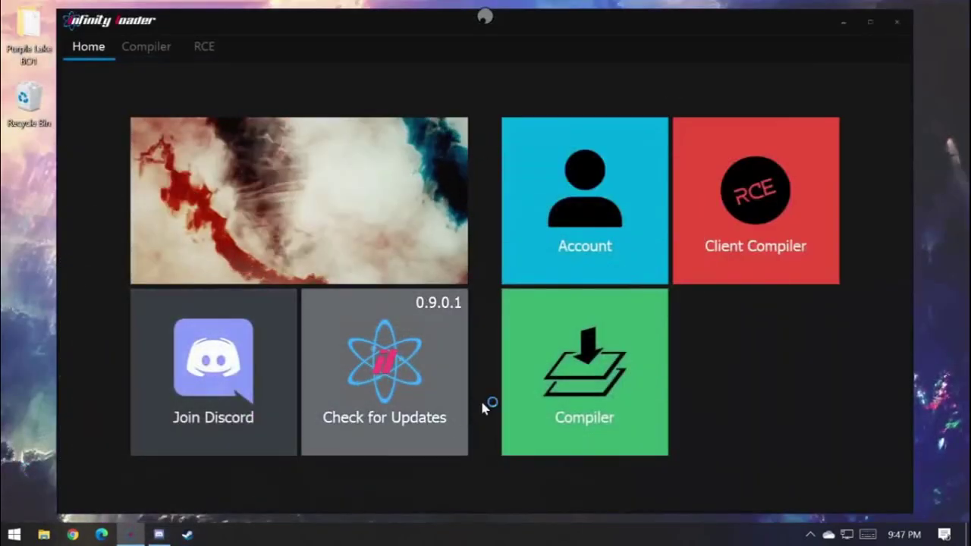
pyautogui.click(531, 394)
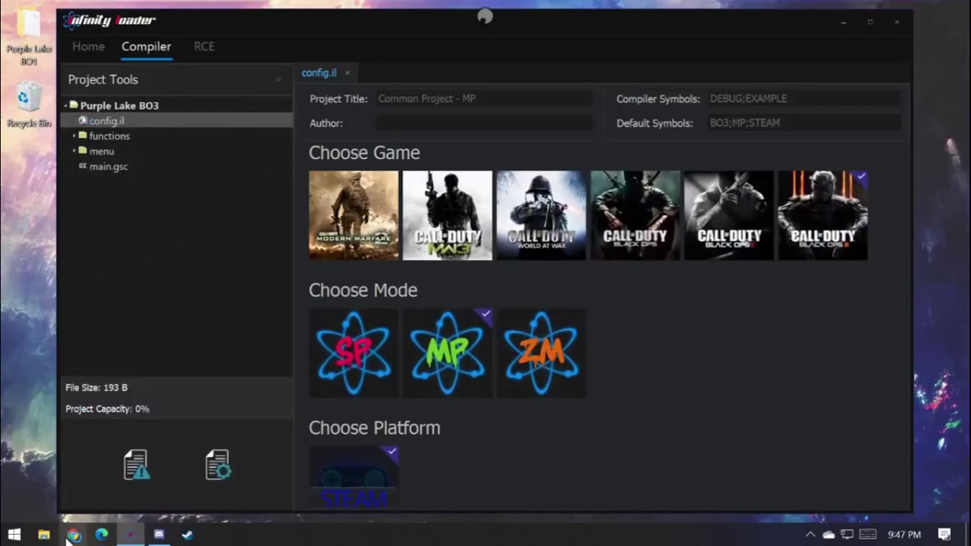
pyautogui.click(44, 535)
pyautogui.click(454, 239)
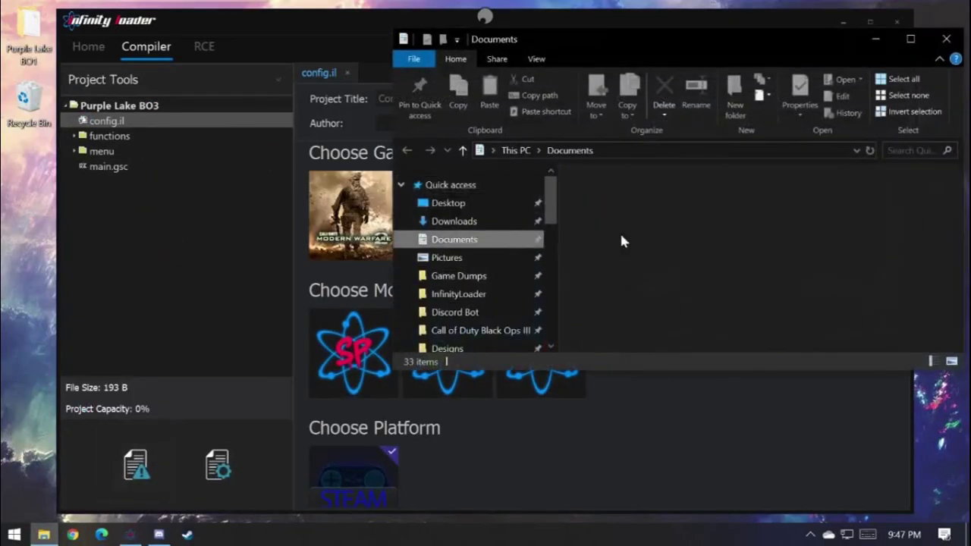
pyautogui.doubleClick(630, 311)
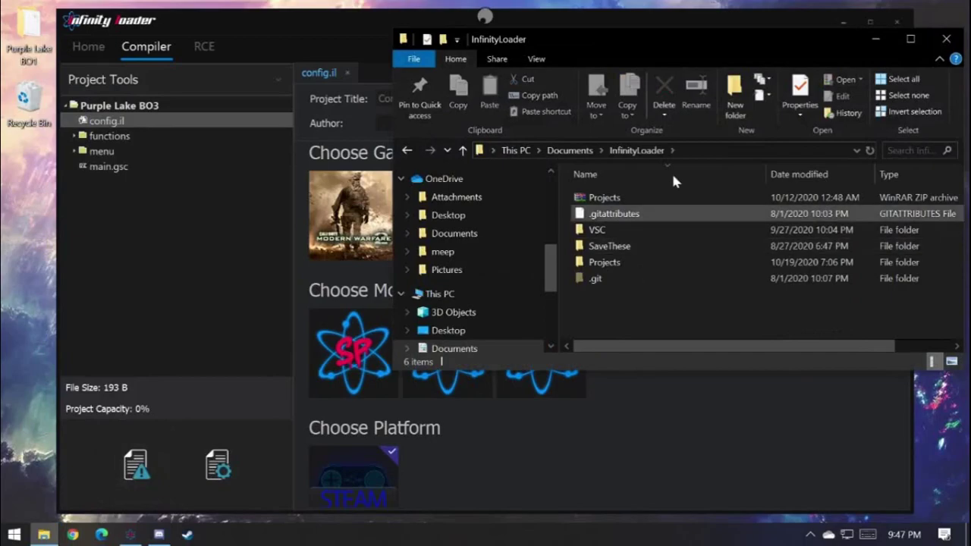
pyautogui.doubleClick(630, 260)
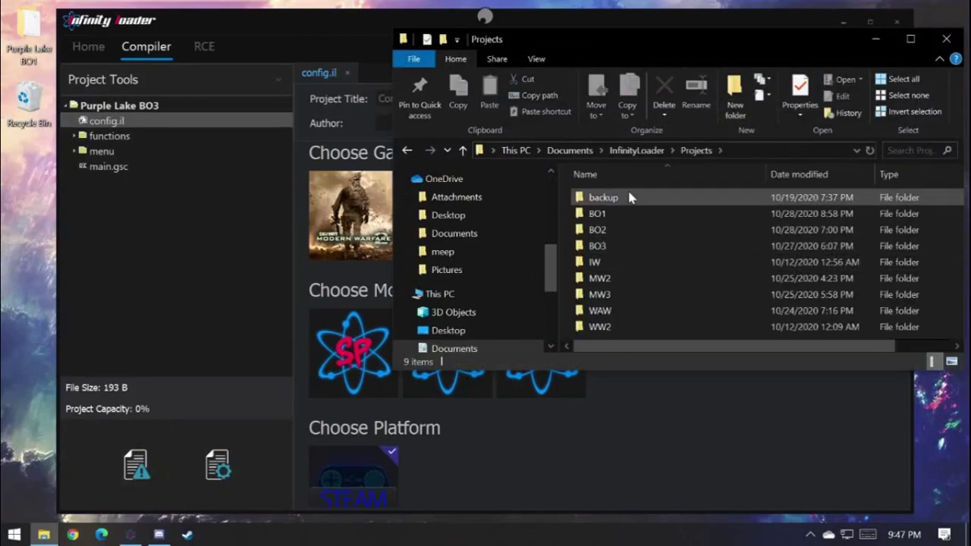
pyautogui.doubleClick(639, 251)
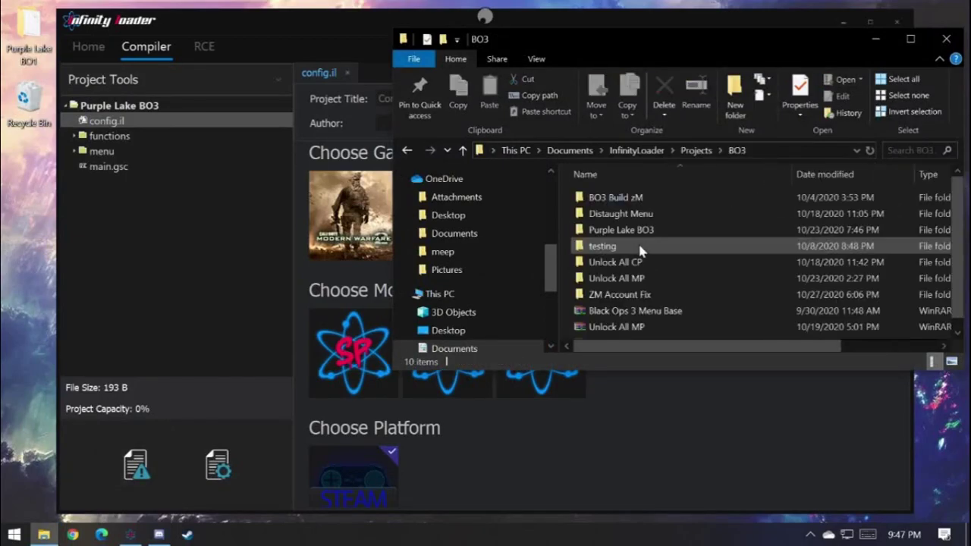
# - Delete the BO3 Build zM and Distaught Menu folders and the three WinRAR archives
pyautogui.moveTo(566, 229); pyautogui.dragTo(582, 195)
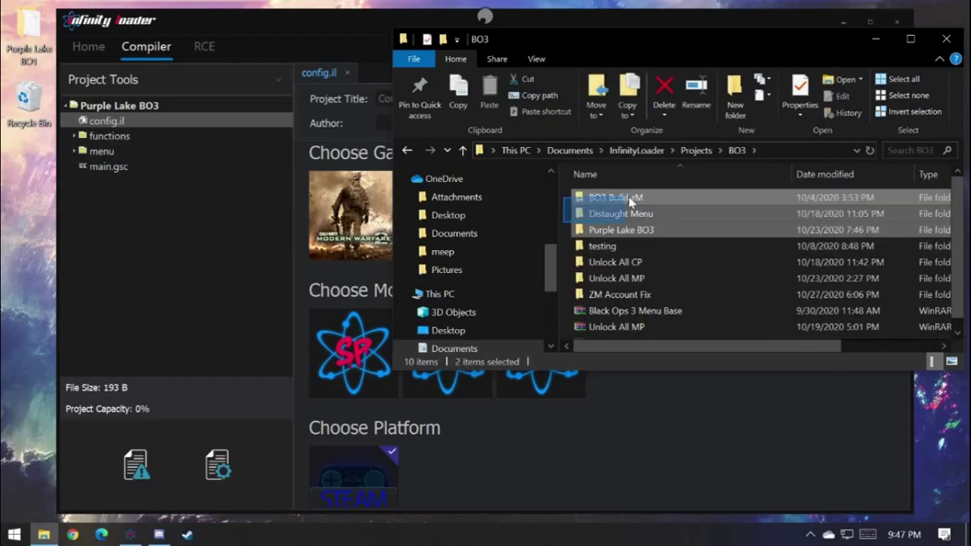
pyautogui.click(570, 218)
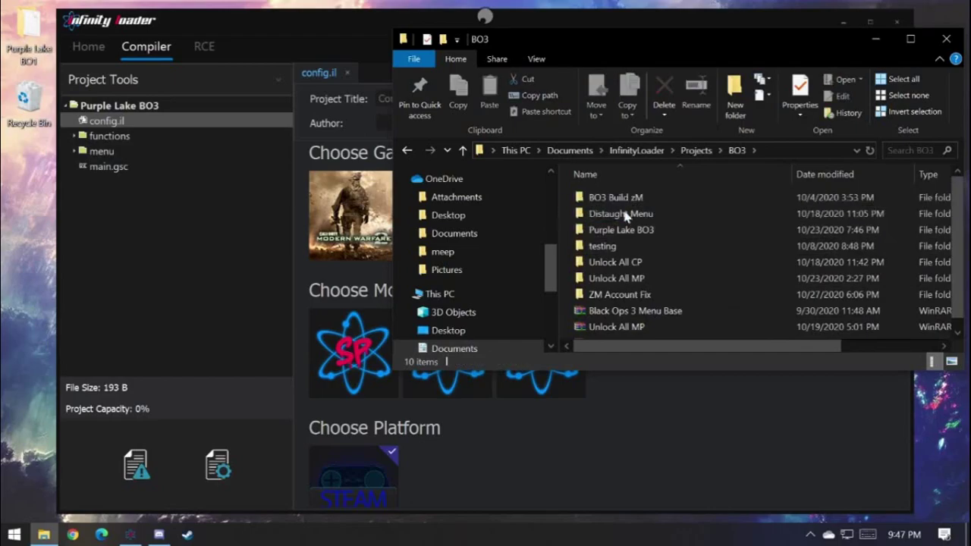
pyautogui.moveTo(571, 190); pyautogui.dragTo(578, 220)
pyautogui.press('Delete')
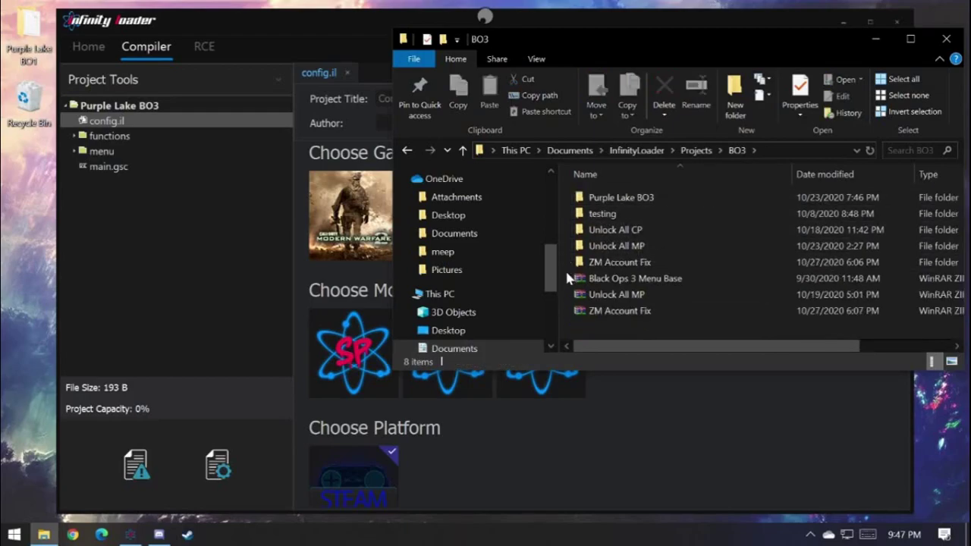
pyautogui.moveTo(588, 303); pyautogui.dragTo(622, 322)
pyautogui.press('Delete')
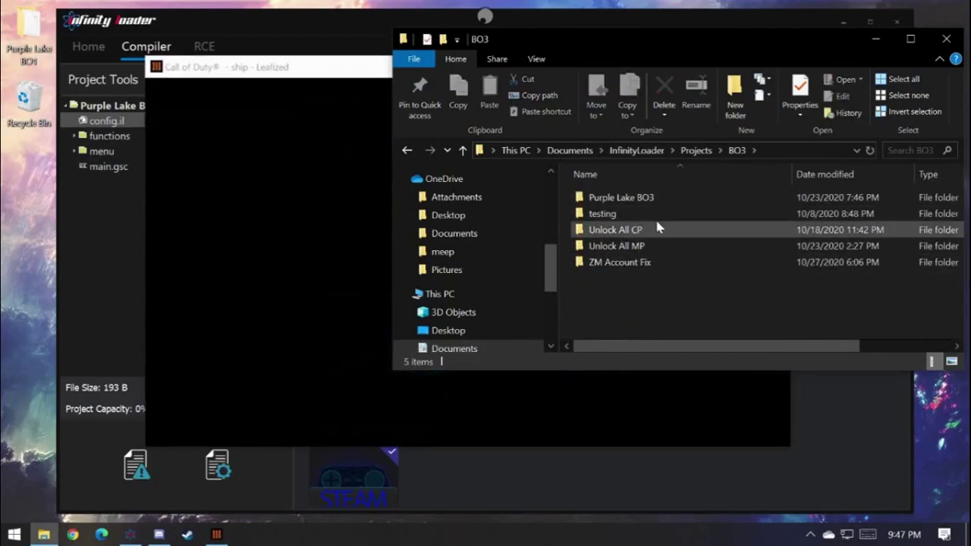
# - Move Purple Lake BO3 to the desktop and back, then return to the Projects folder
pyautogui.doubleClick(672, 198)
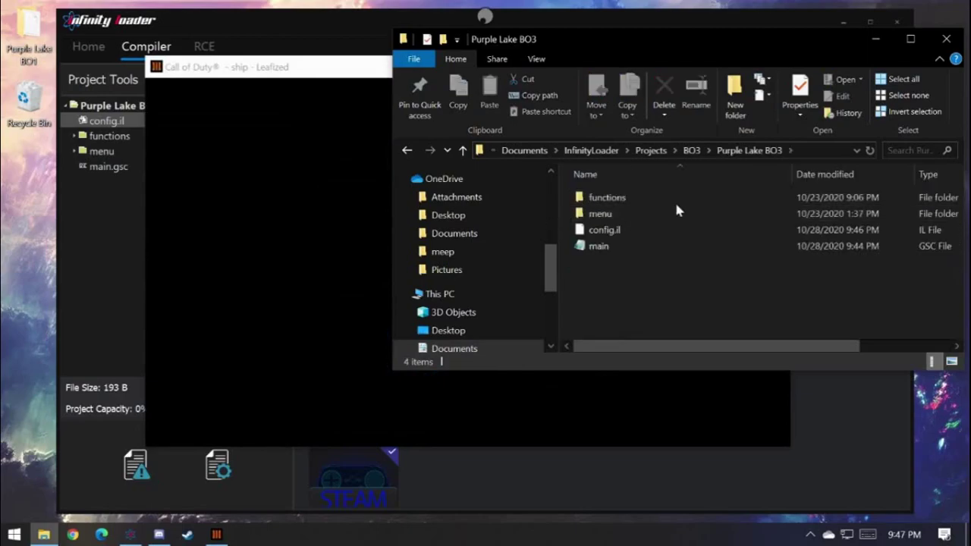
pyautogui.click(692, 151)
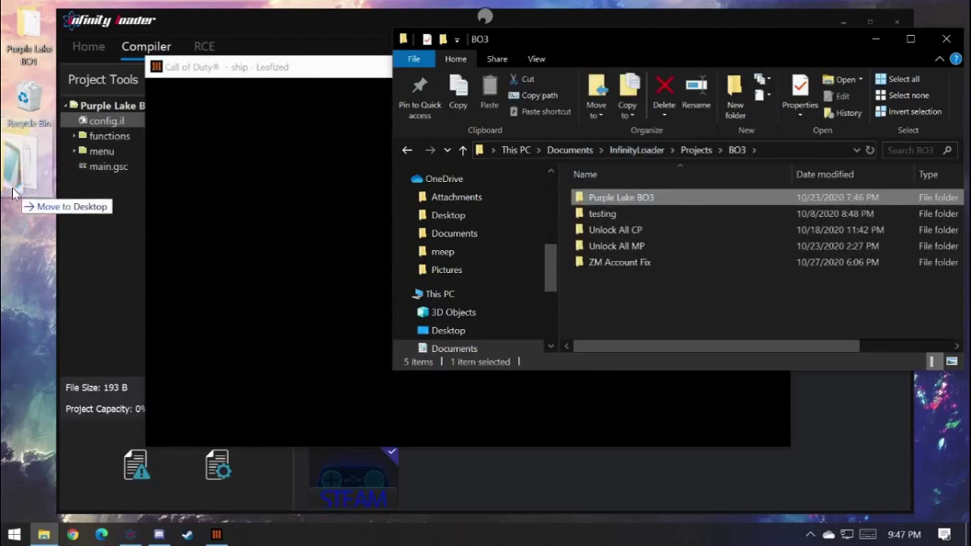
pyautogui.moveTo(13, 193); pyautogui.dragTo(13, 195)
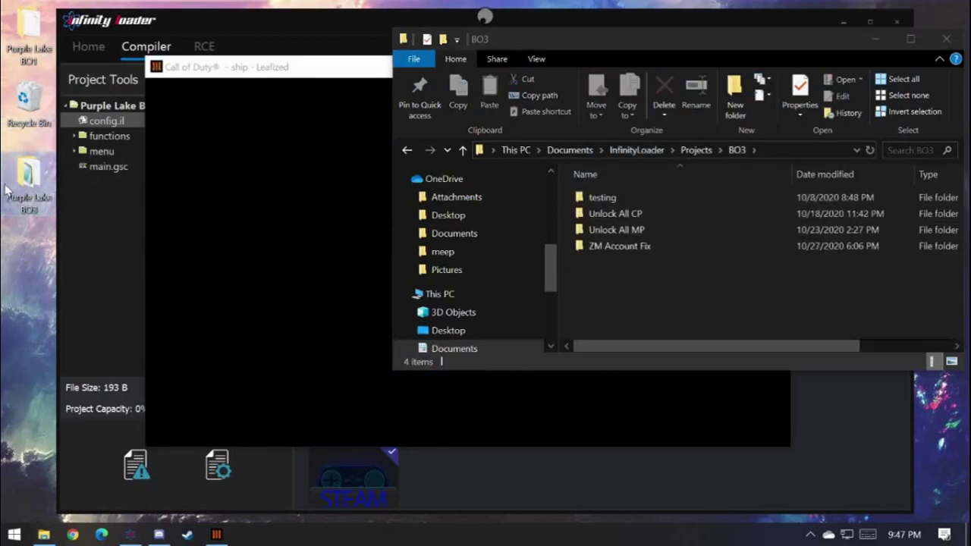
pyautogui.moveTo(631, 296); pyautogui.dragTo(652, 308)
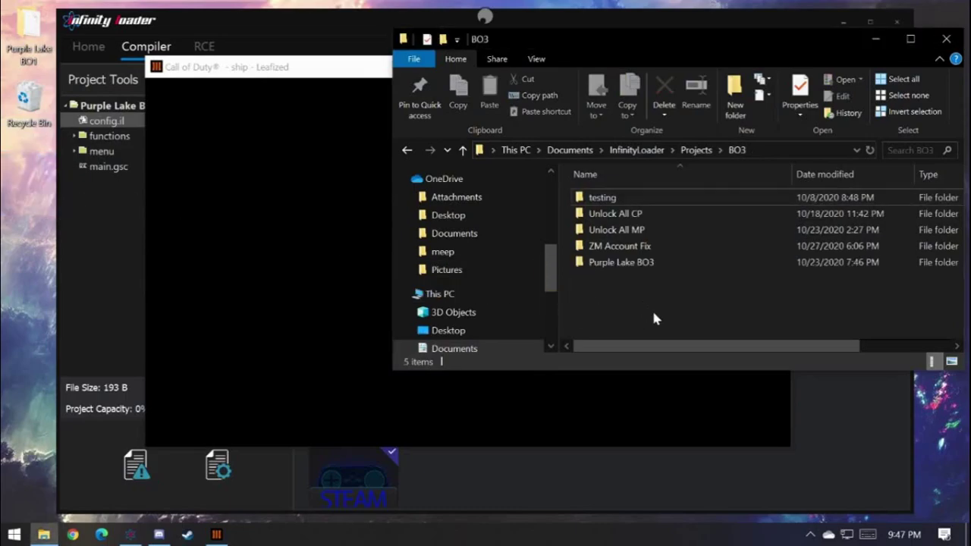
pyautogui.click(638, 150)
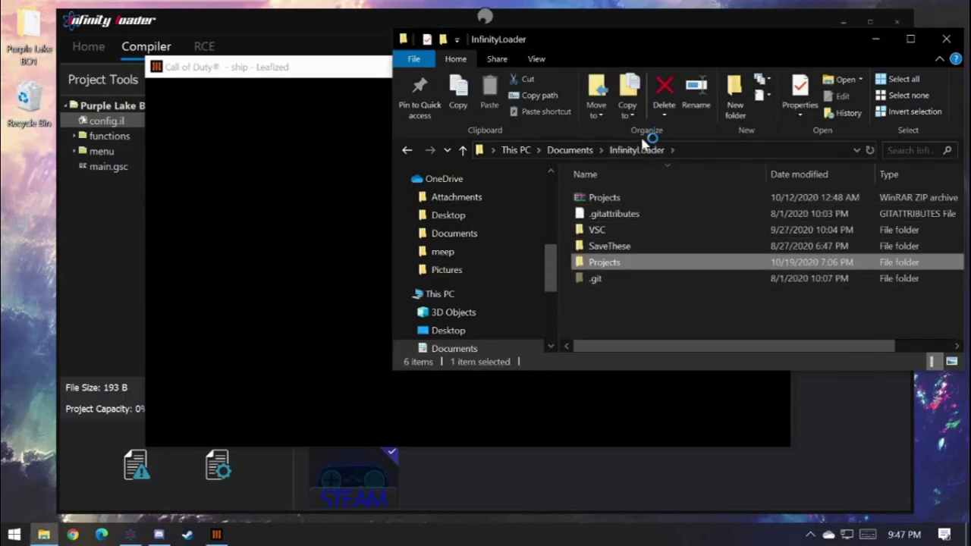
pyautogui.doubleClick(615, 263)
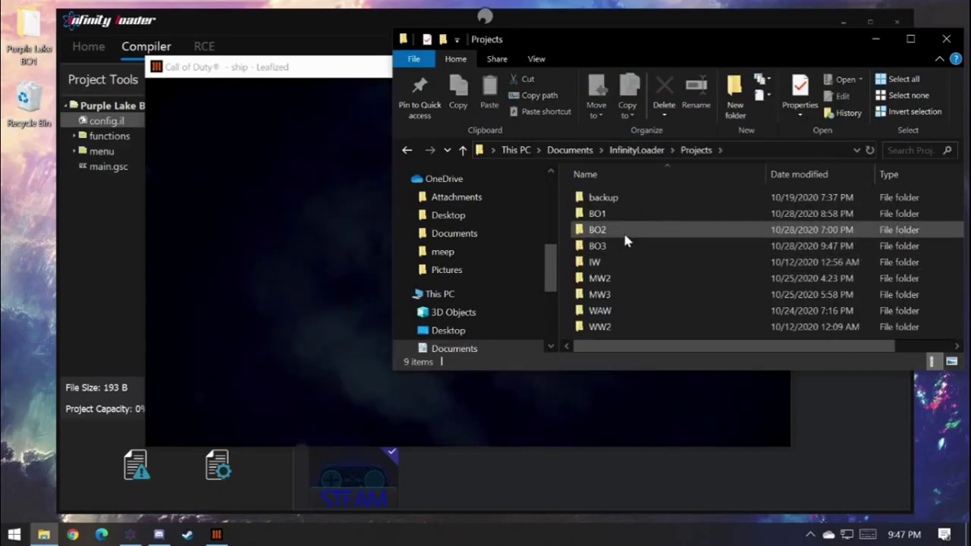
pyautogui.click(99, 218)
# - Create a new project titled 'Test' for Black Ops 3 in Zombies mode
pyautogui.click(261, 79)
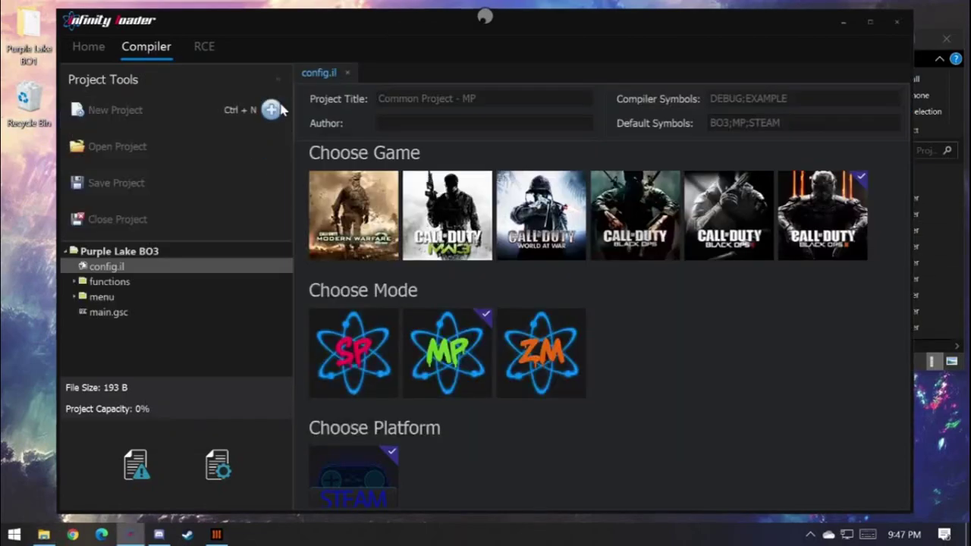
pyautogui.click(272, 110)
pyautogui.write('Test')
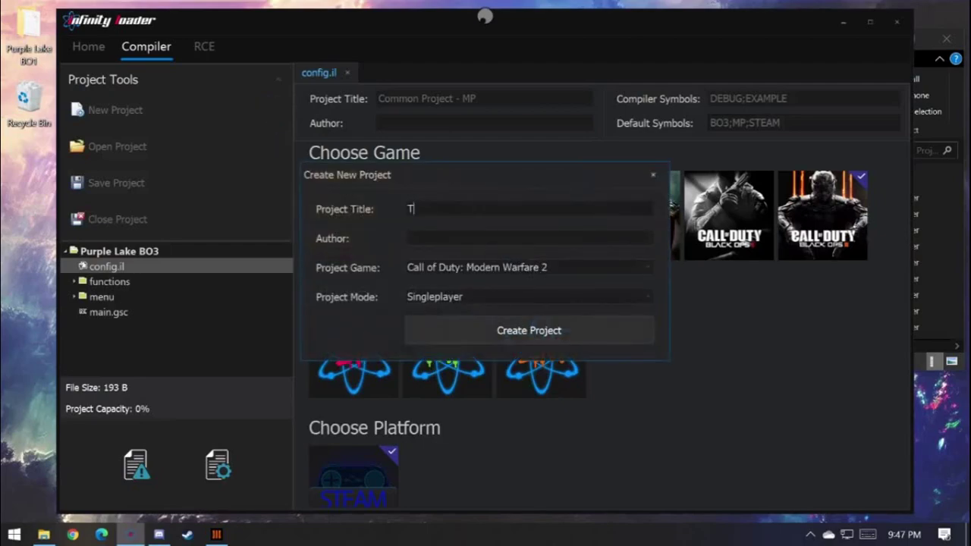
pyautogui.click(574, 266)
pyautogui.click(499, 337)
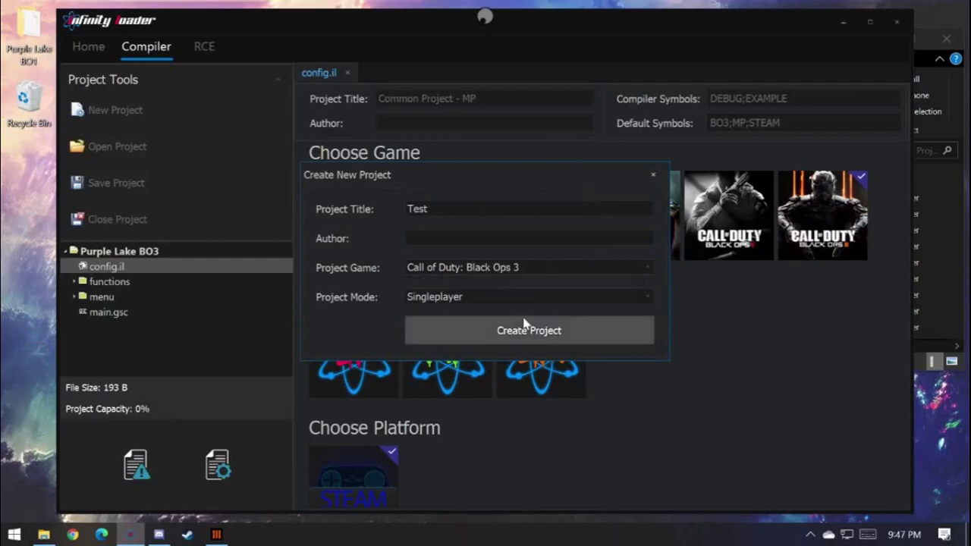
pyautogui.click(520, 296)
pyautogui.click(508, 340)
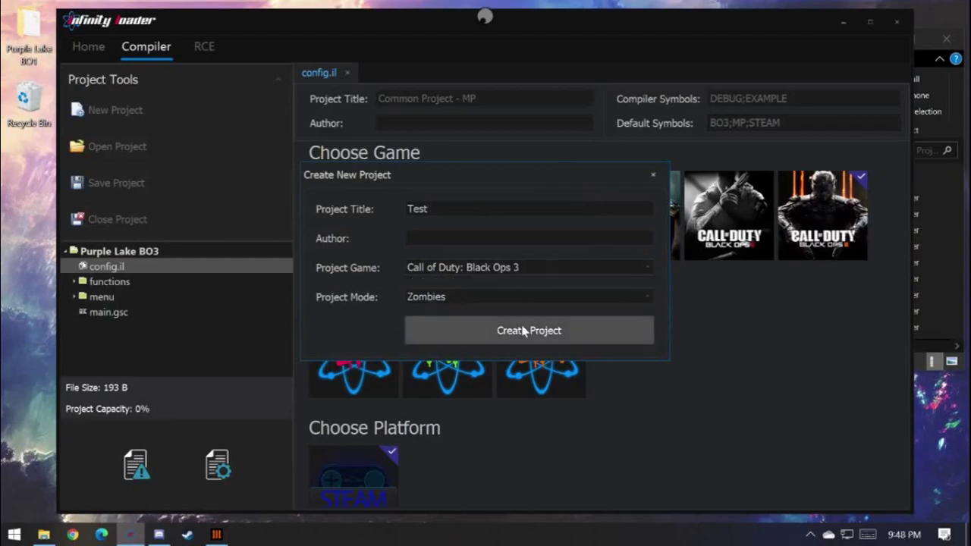
pyautogui.click(521, 330)
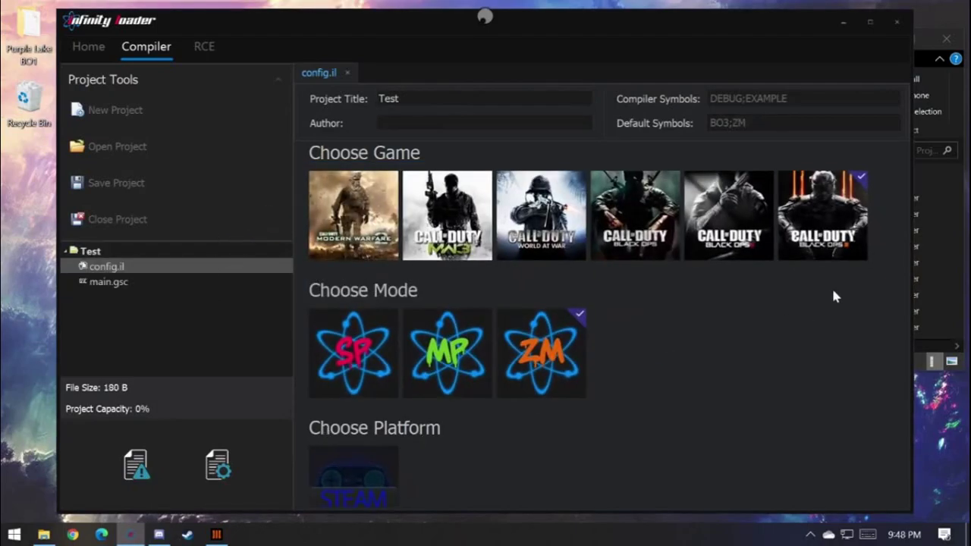
# - Move Purple Lake BO3 to the desktop, check its four files, return it to BO3, close Explorer
pyautogui.click(919, 59)
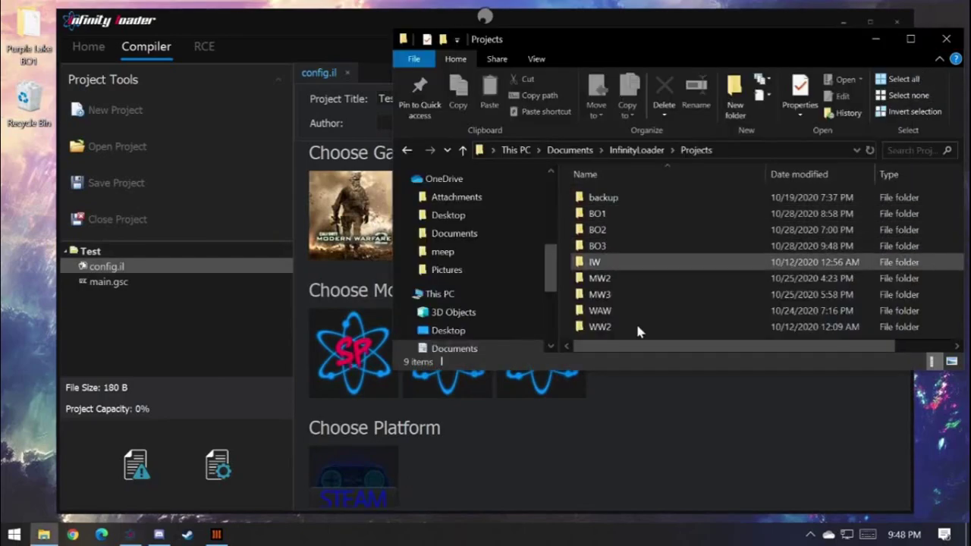
pyautogui.doubleClick(641, 249)
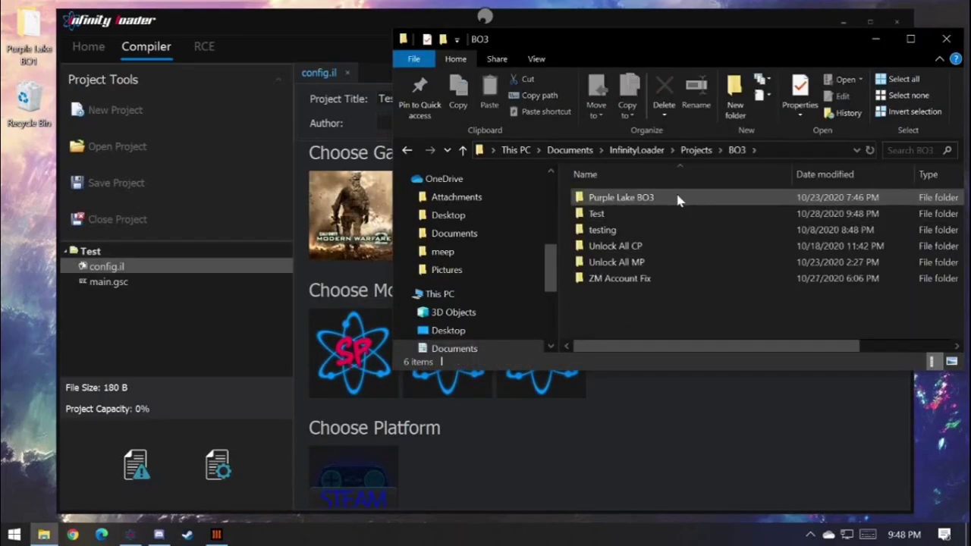
pyautogui.moveTo(678, 199)
pyautogui.mouseDown()
pyautogui.moveTo(706, 163)
pyautogui.moveTo(3, 167)
pyautogui.moveTo(18, 189)
pyautogui.mouseUp()
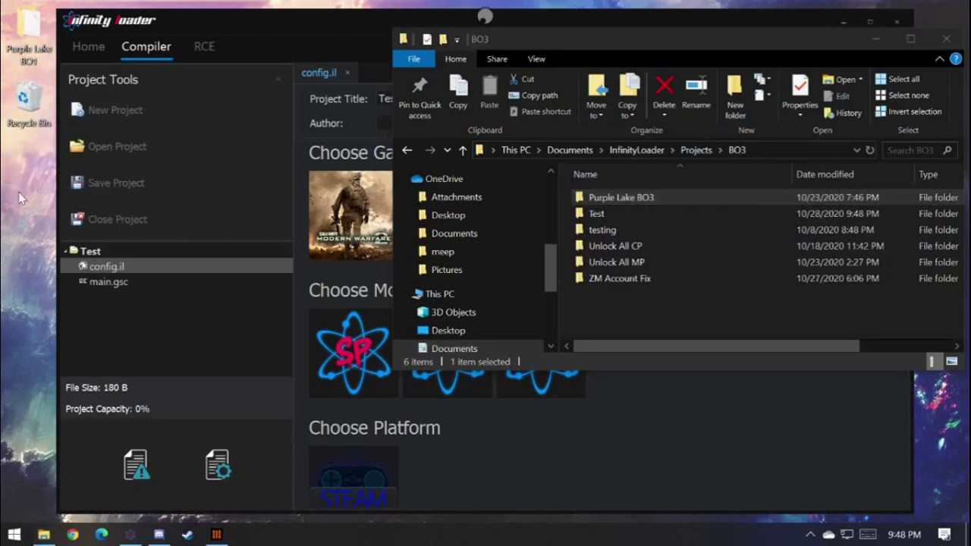
pyautogui.doubleClick(31, 176)
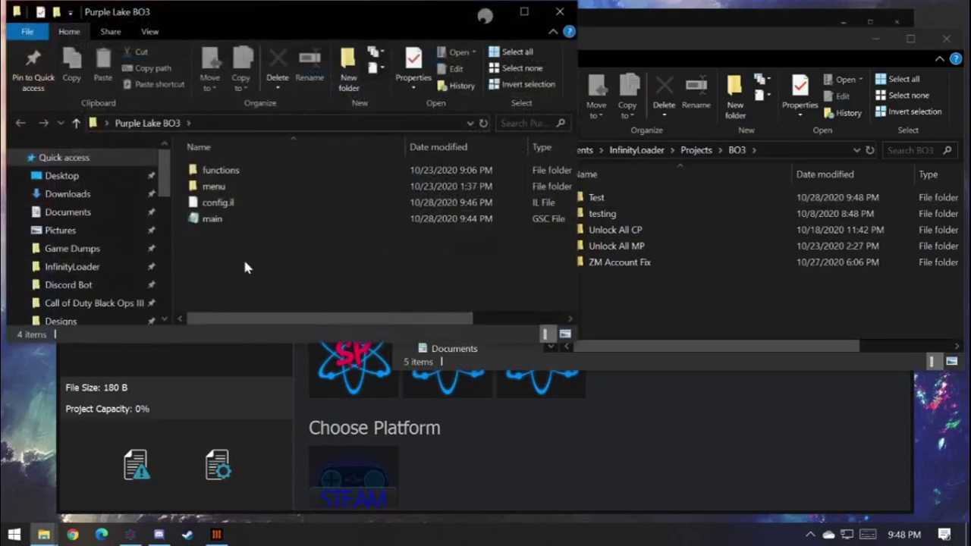
pyautogui.moveTo(273, 282); pyautogui.dragTo(197, 163)
pyautogui.click(558, 12)
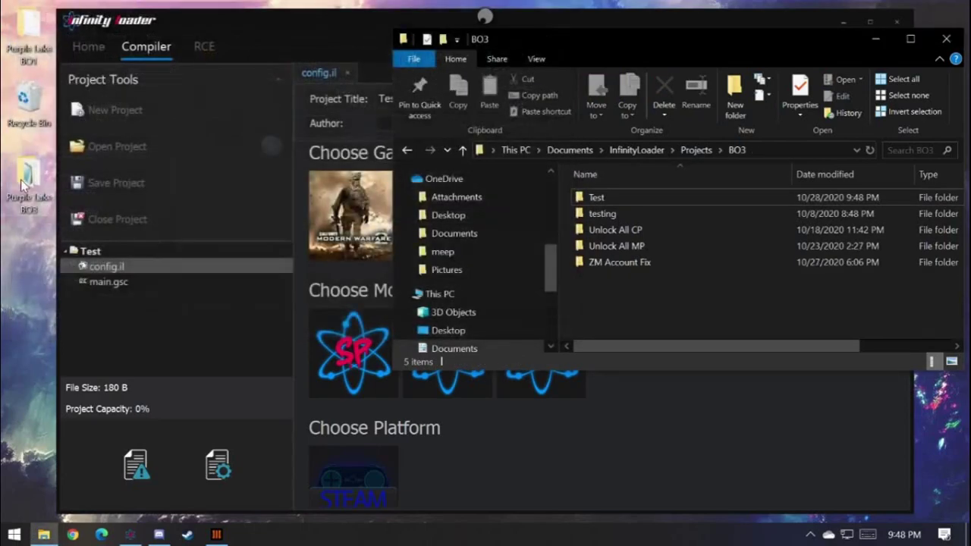
pyautogui.moveTo(584, 304); pyautogui.dragTo(662, 303)
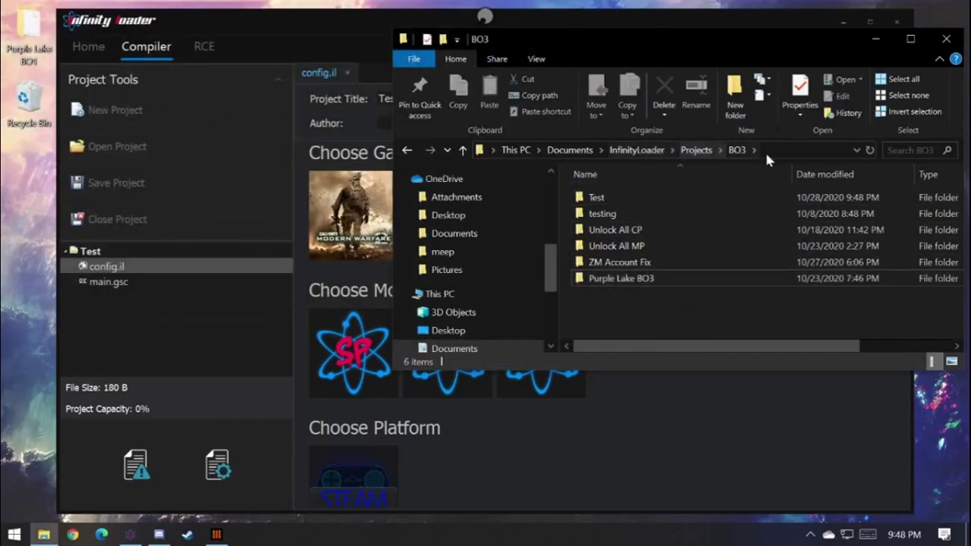
pyautogui.click(948, 39)
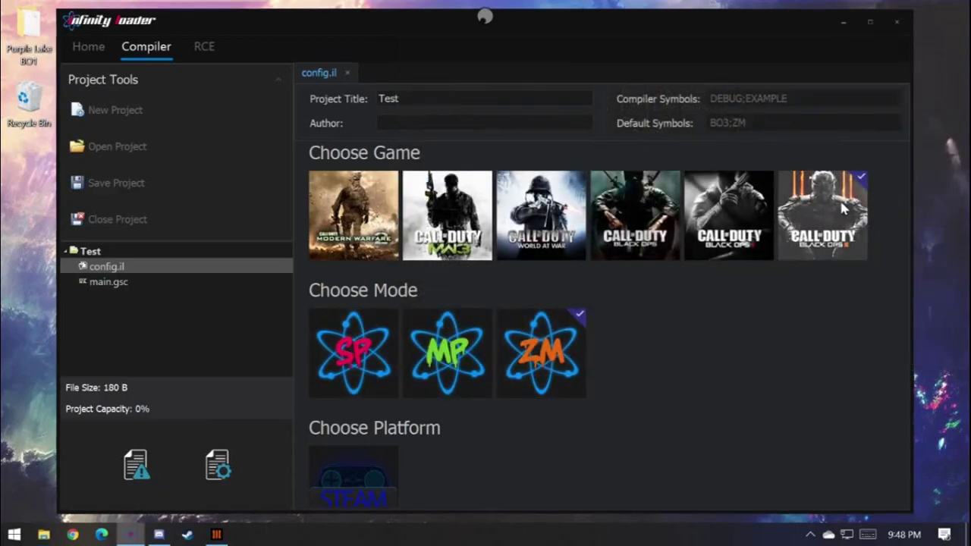
# - Toggle the Test project's mode to SP and back to ZM, then load Purple Lake BO3
pyautogui.click(357, 345)
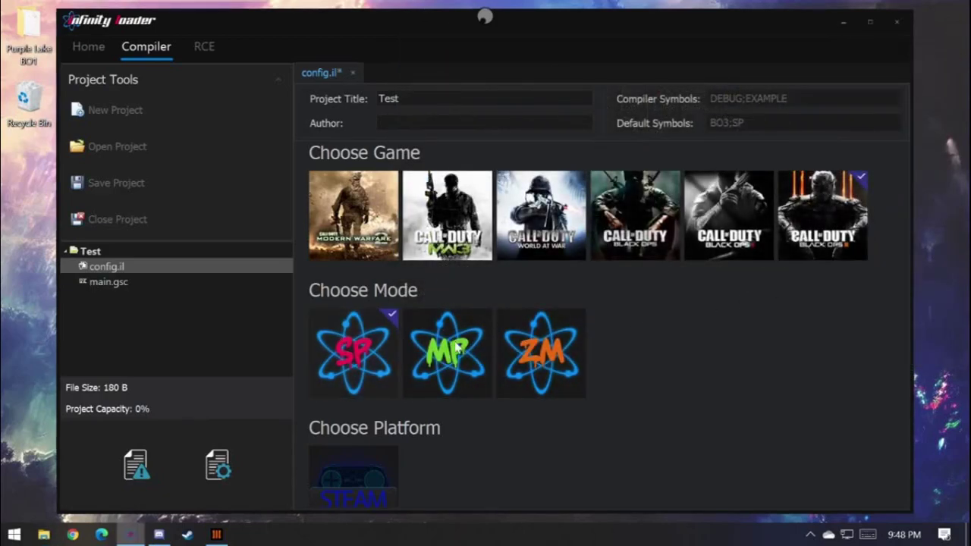
pyautogui.click(576, 349)
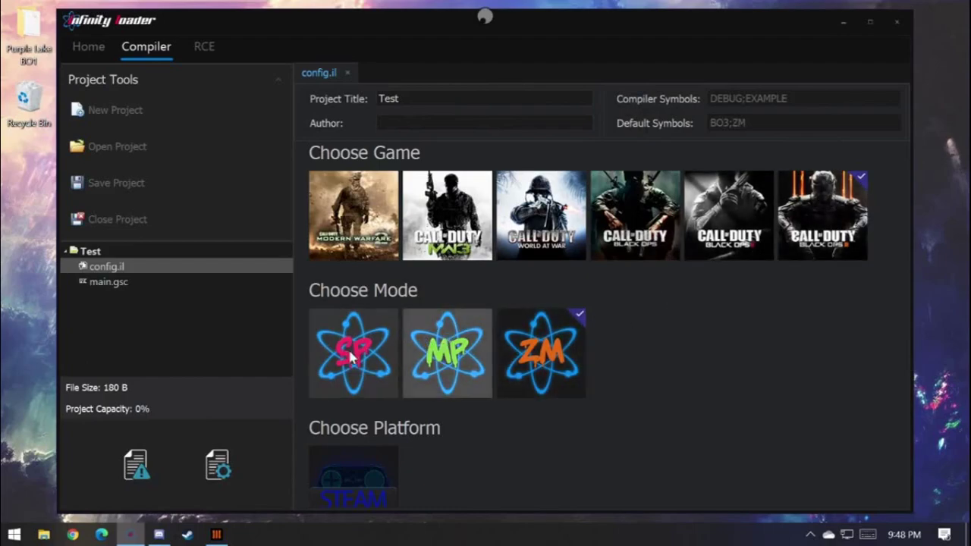
pyautogui.scroll(-1, 476, 376)
pyautogui.scroll(1, 476, 376)
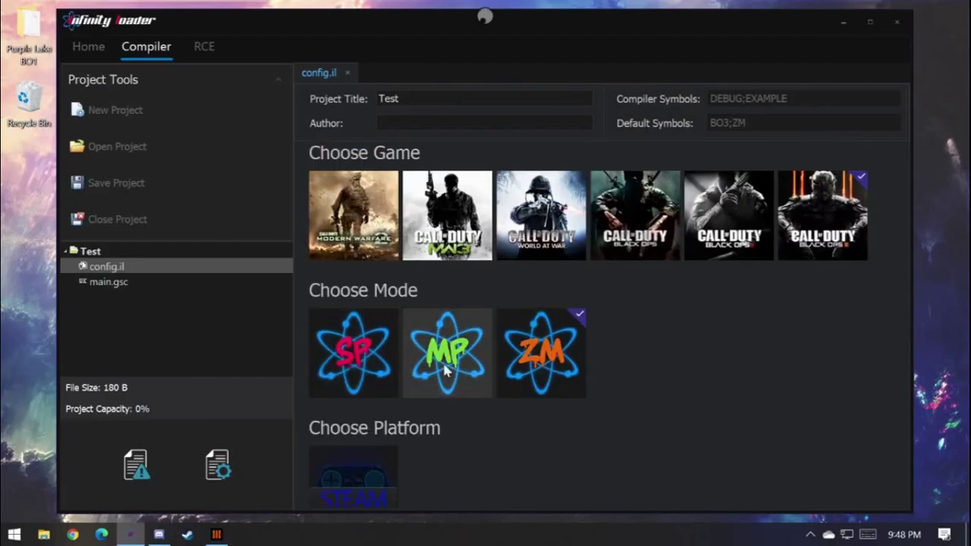
pyautogui.click(271, 148)
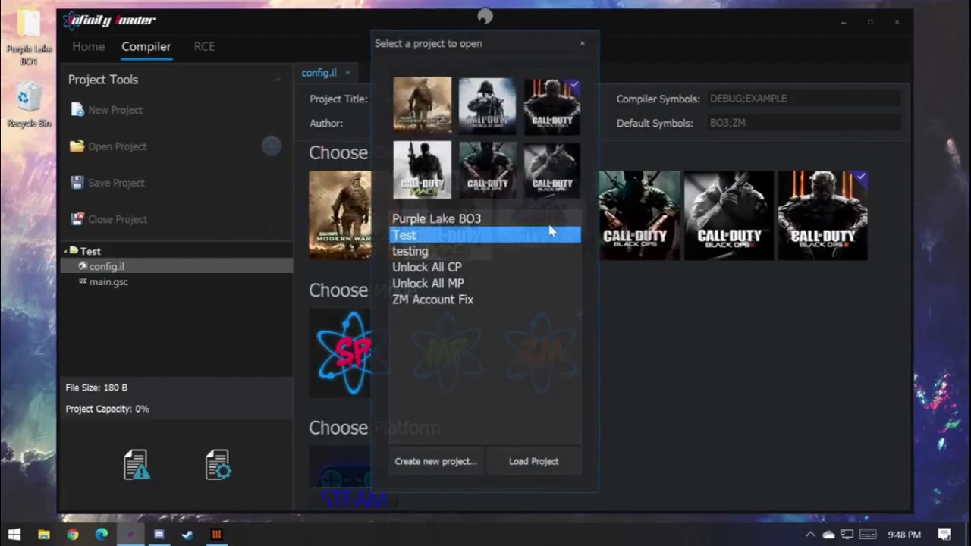
pyautogui.doubleClick(455, 217)
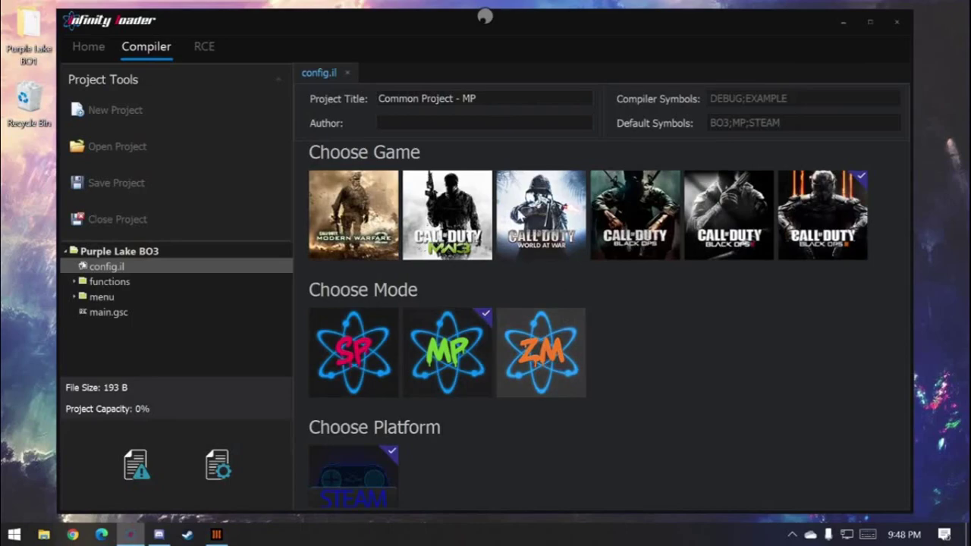
# - Open Black Ops III's Custom Games lobby, compile Purple Lake BO3, and start the match
pyautogui.click(217, 535)
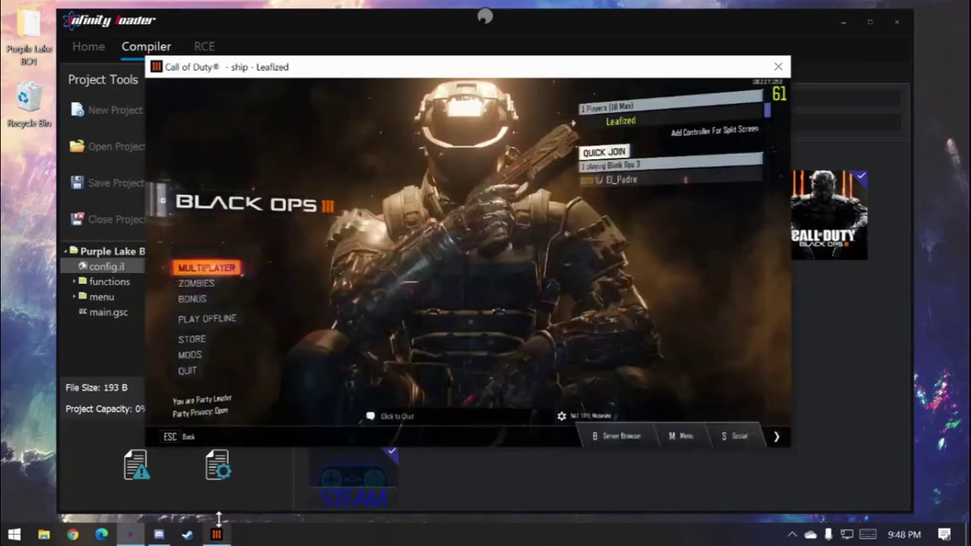
pyautogui.press('Return')
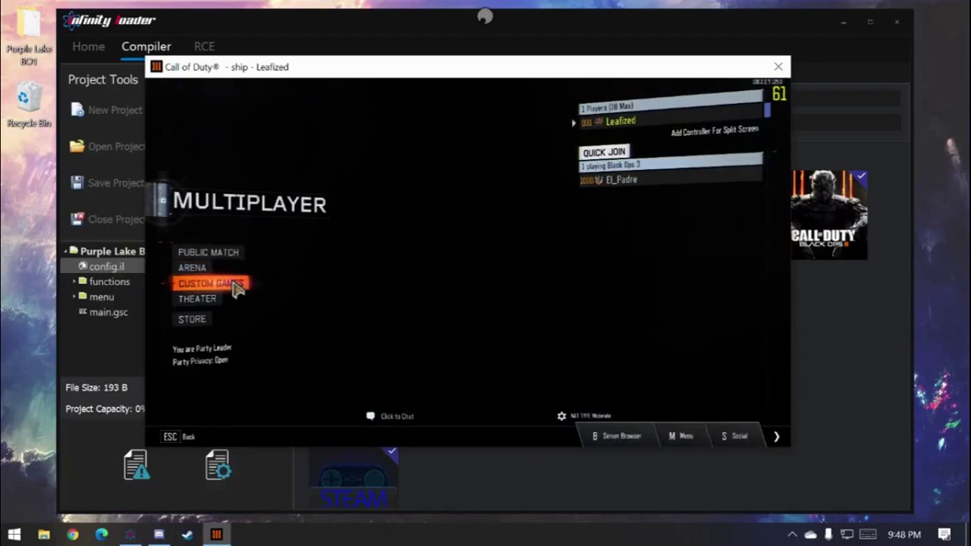
pyautogui.click(235, 285)
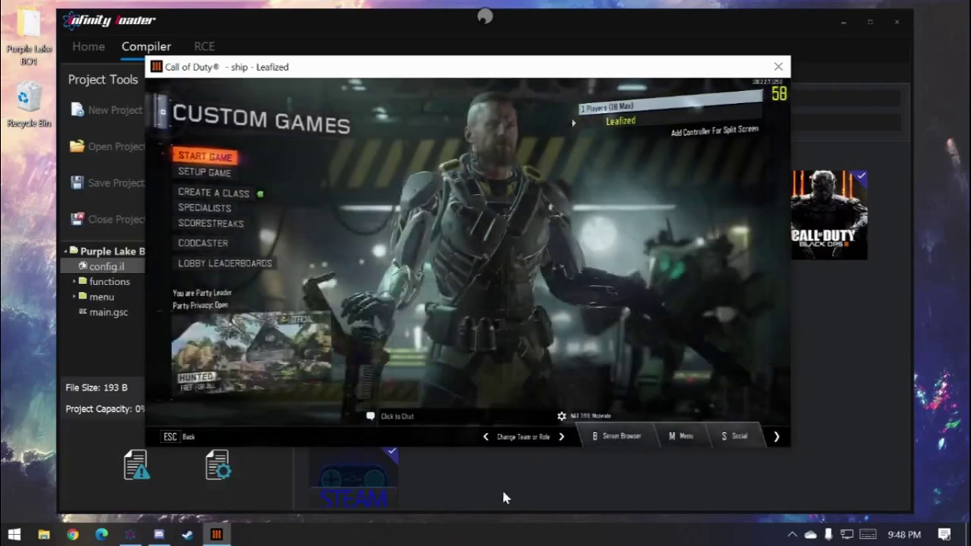
pyautogui.click(501, 488)
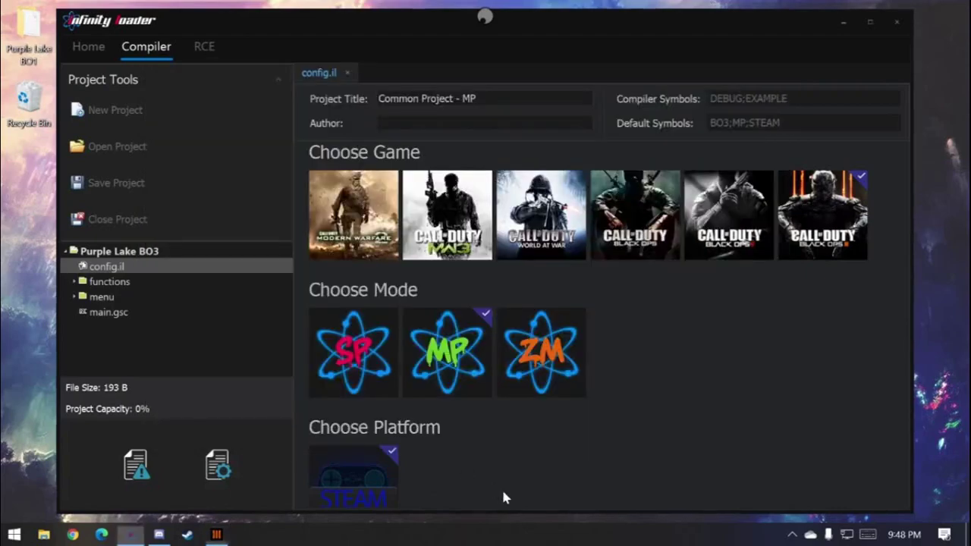
pyautogui.click(220, 471)
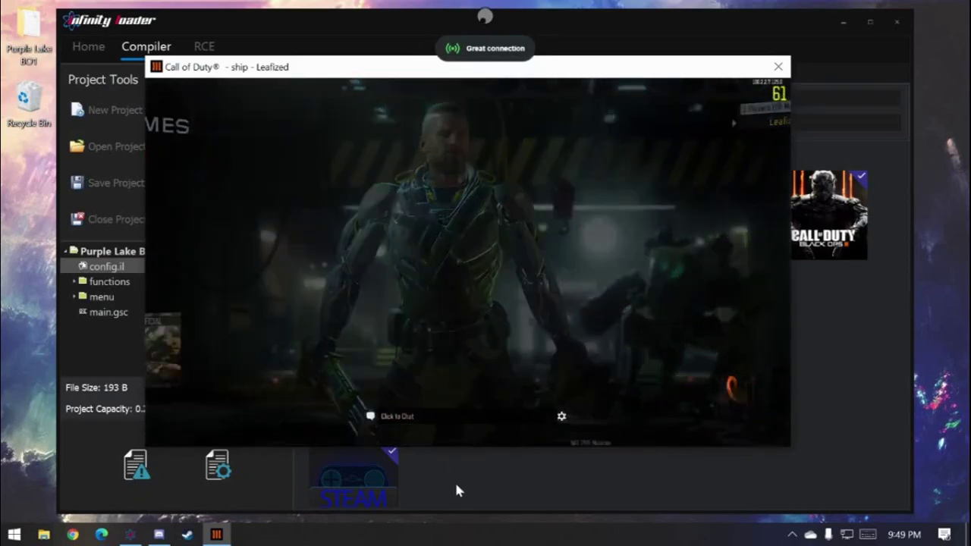
pyautogui.click(454, 480)
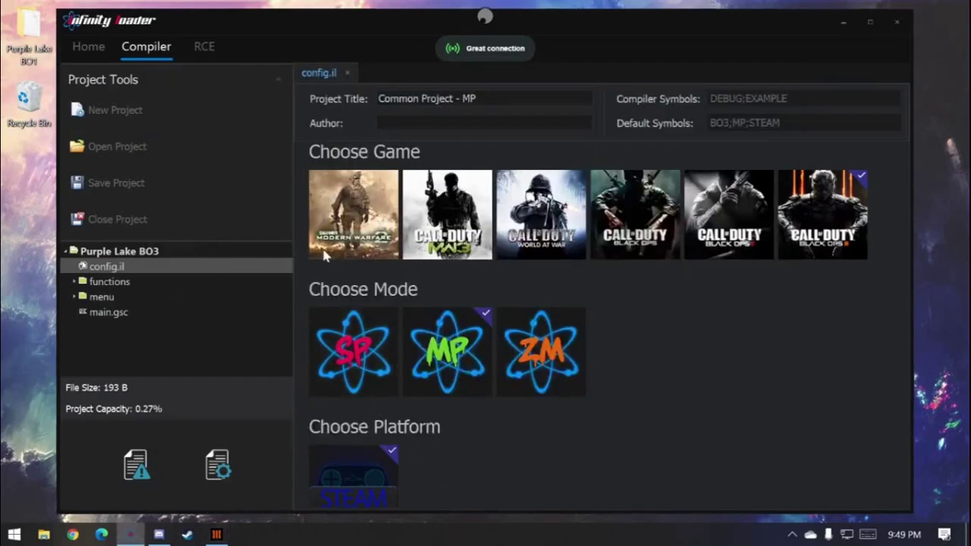
pyautogui.click(353, 214)
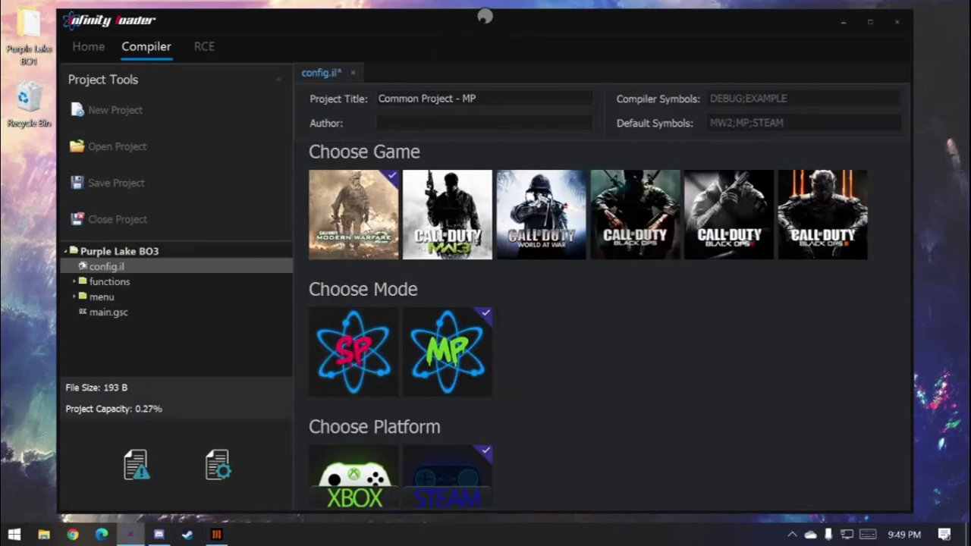
pyautogui.scroll(-1, 341, 459)
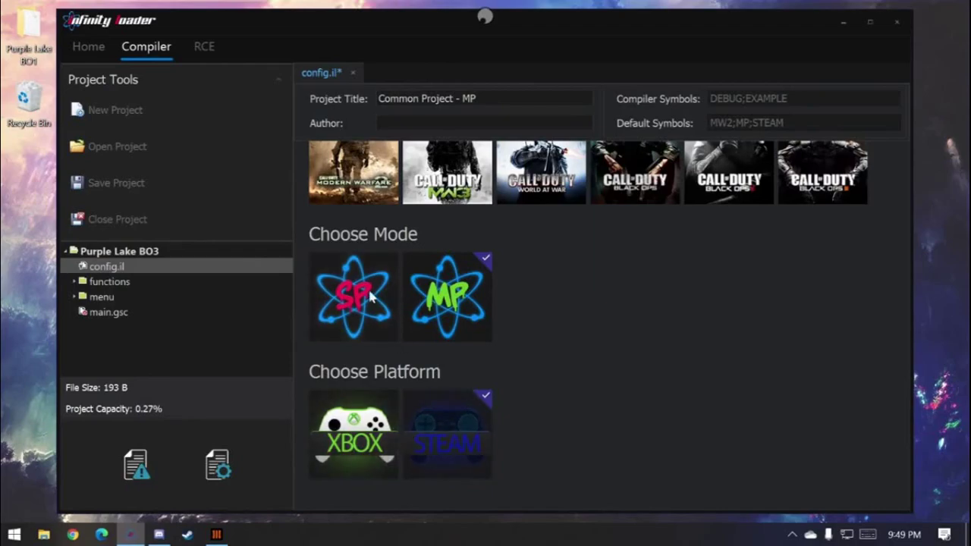
pyautogui.click(364, 303)
pyautogui.click(425, 299)
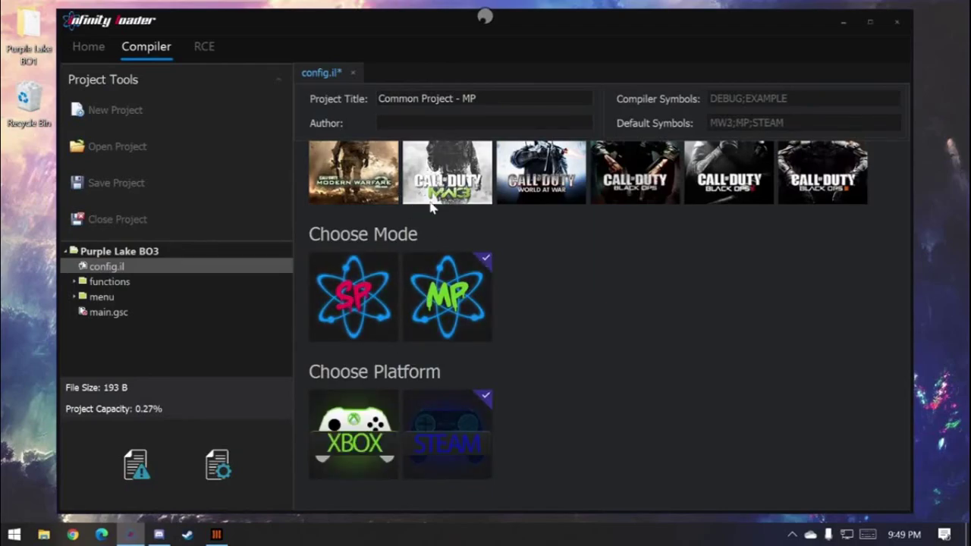
pyautogui.scroll(1, 372, 364)
pyautogui.click(372, 388)
pyautogui.click(446, 353)
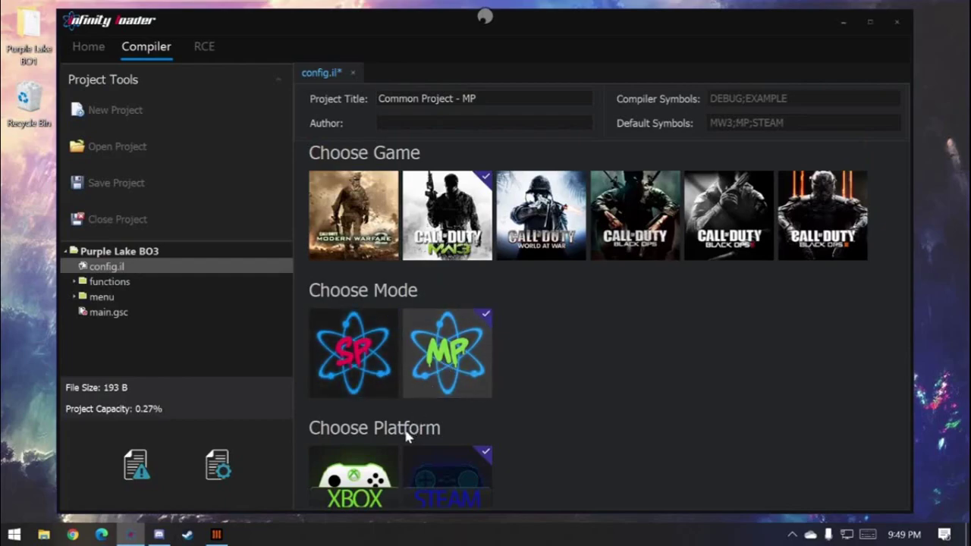
pyautogui.scroll(-1, 406, 429)
pyautogui.scroll(1, 489, 303)
pyautogui.click(541, 215)
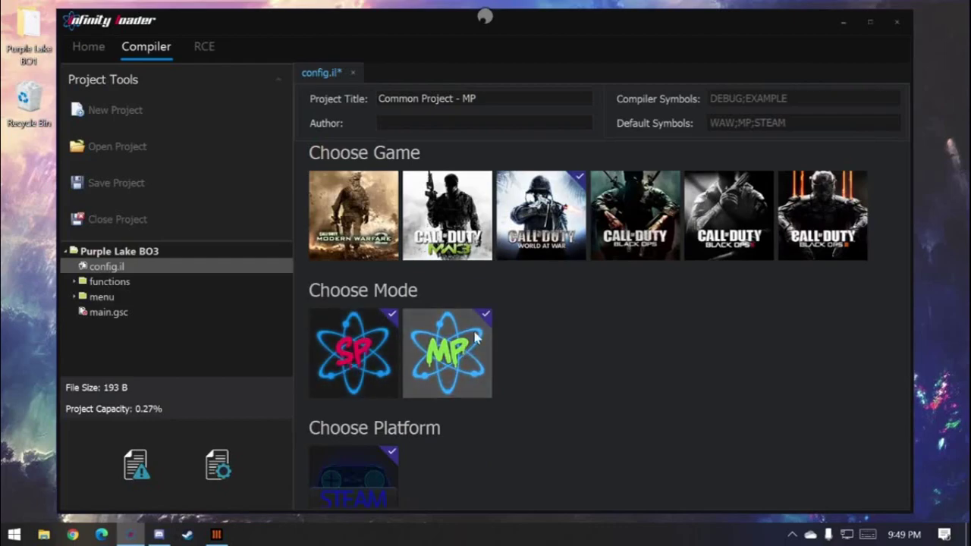
pyautogui.click(618, 233)
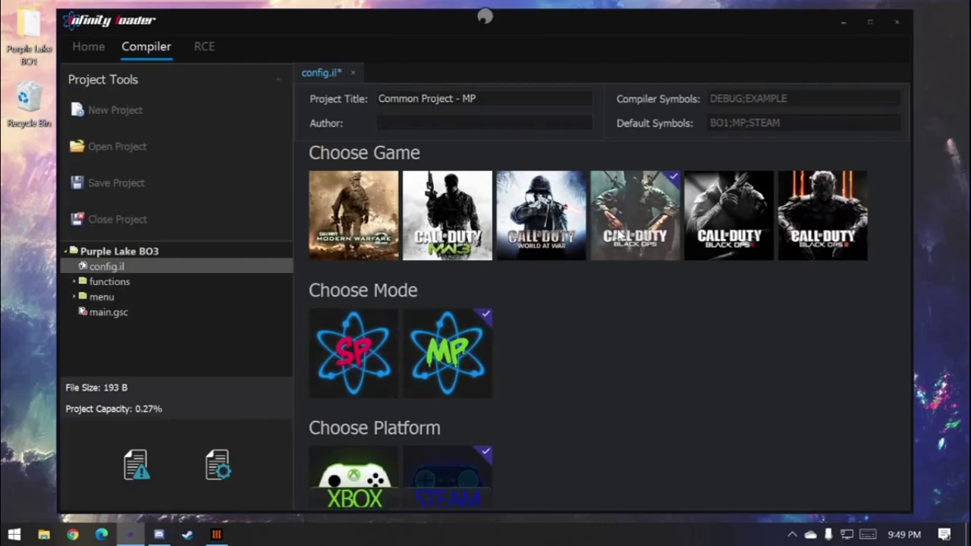
pyautogui.scroll(-1, 543, 339)
pyautogui.click(373, 313)
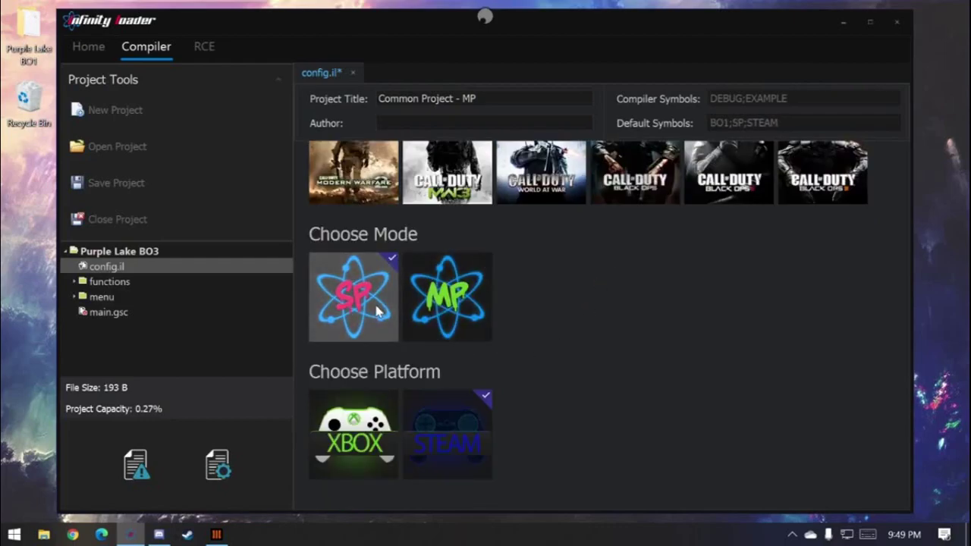
pyautogui.click(448, 304)
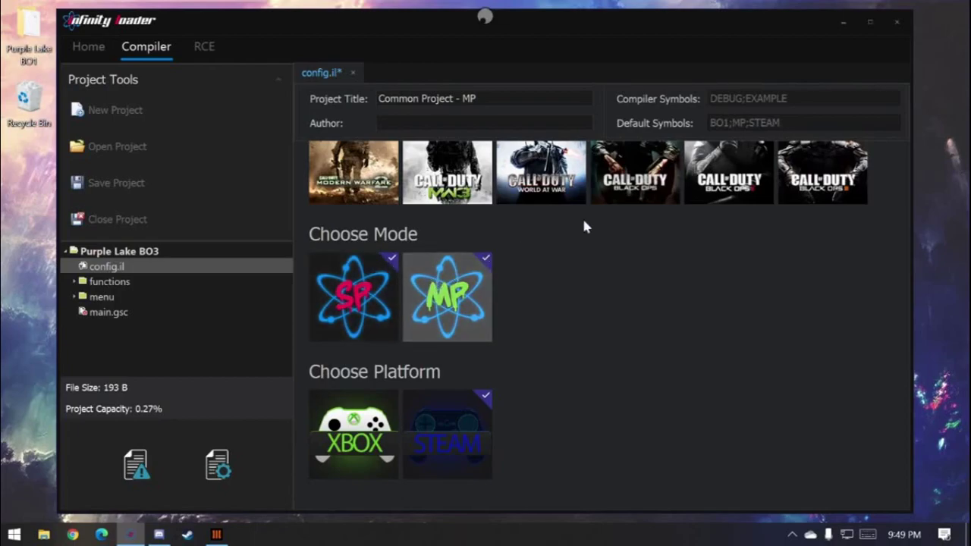
pyautogui.click(729, 182)
pyautogui.scroll(1, 576, 212)
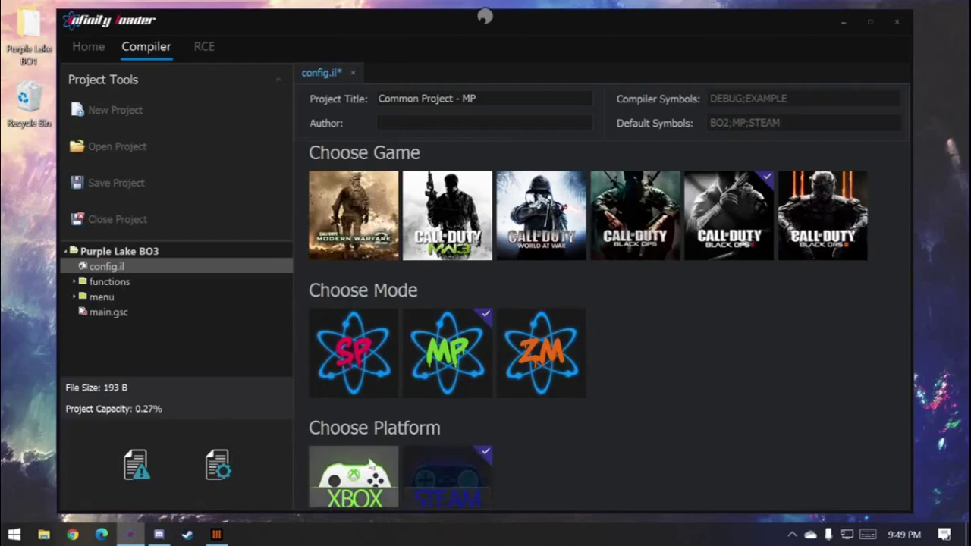
pyautogui.click(804, 228)
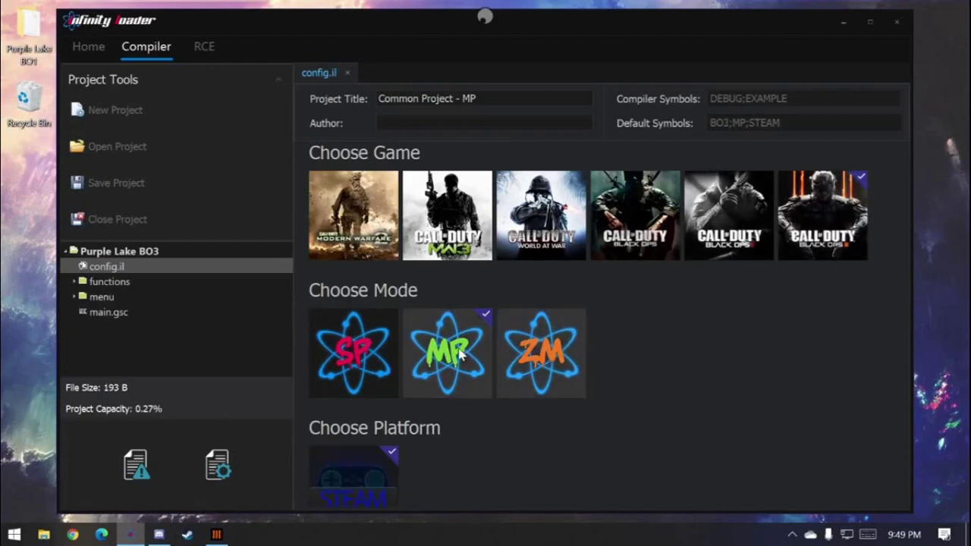
# - Spawn with the Custom 2 class and turn on God Mode from the Basic Scripts menu
pyautogui.click(216, 535)
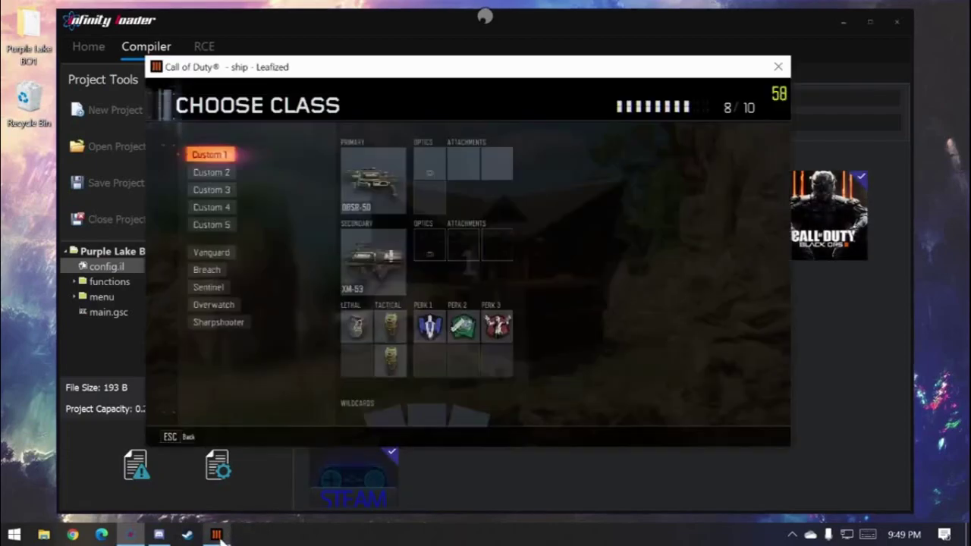
pyautogui.click(226, 173)
pyautogui.press('v')
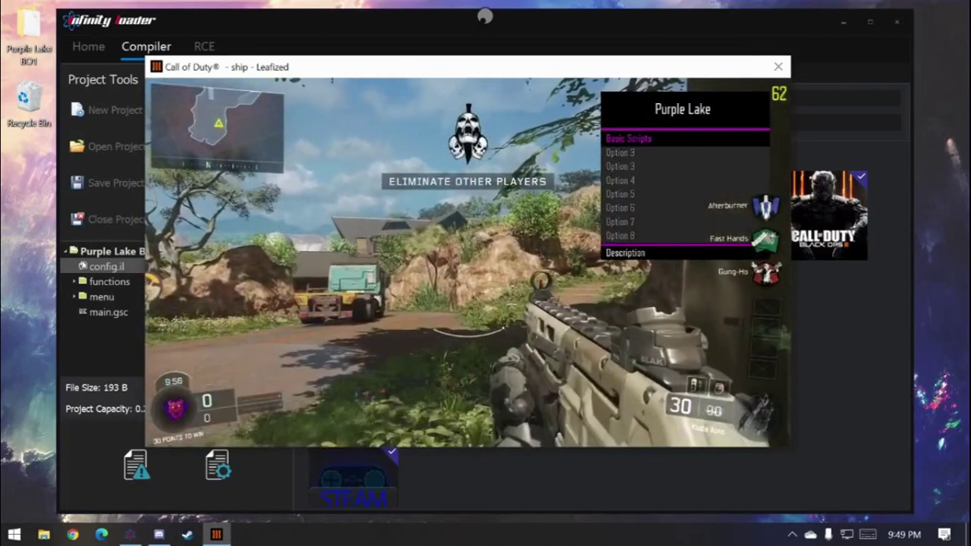
pyautogui.press('f')
pyautogui.press('f')
pyautogui.press('Down')
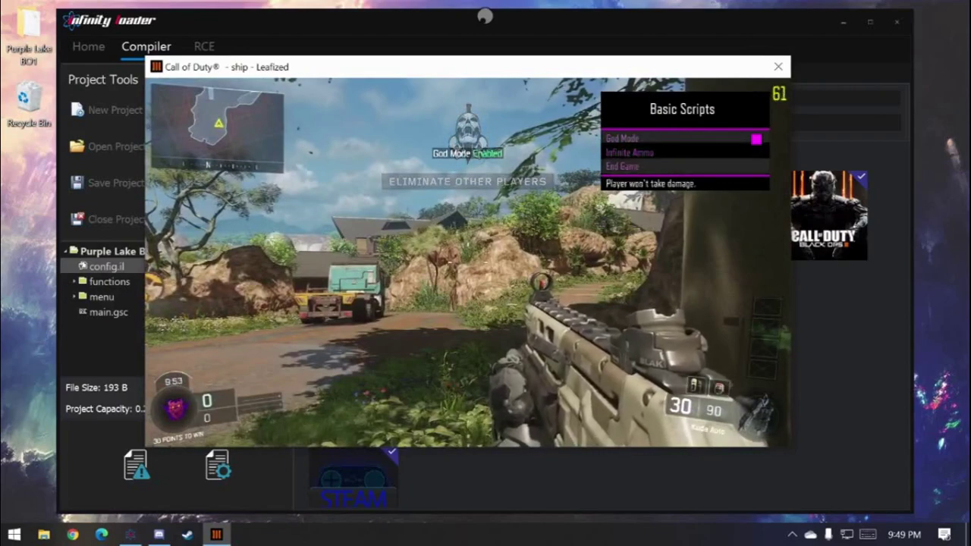
# - Run Enable Online Mode from the Purple Lake Account Menu
pyautogui.press('v')
pyautogui.press('Up')
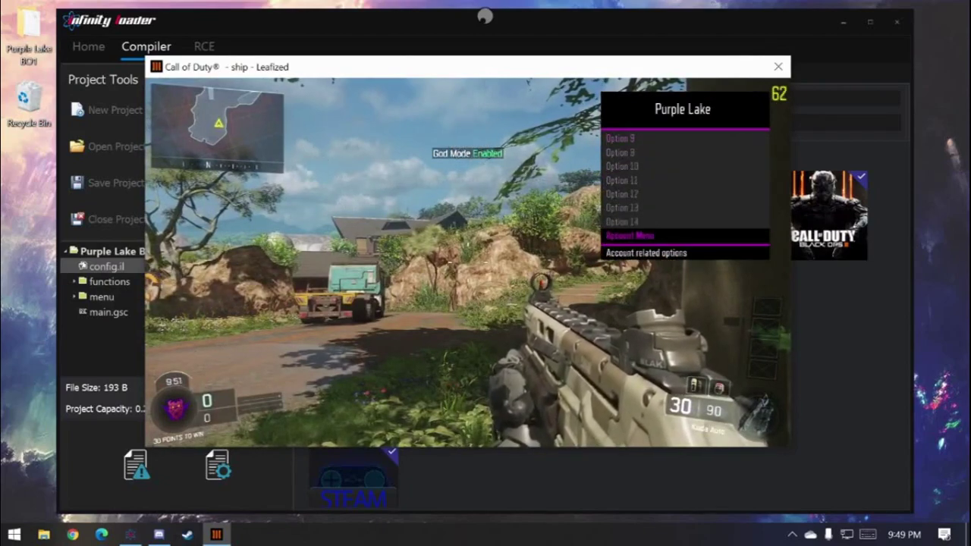
pyautogui.press('f')
pyautogui.press('Up')
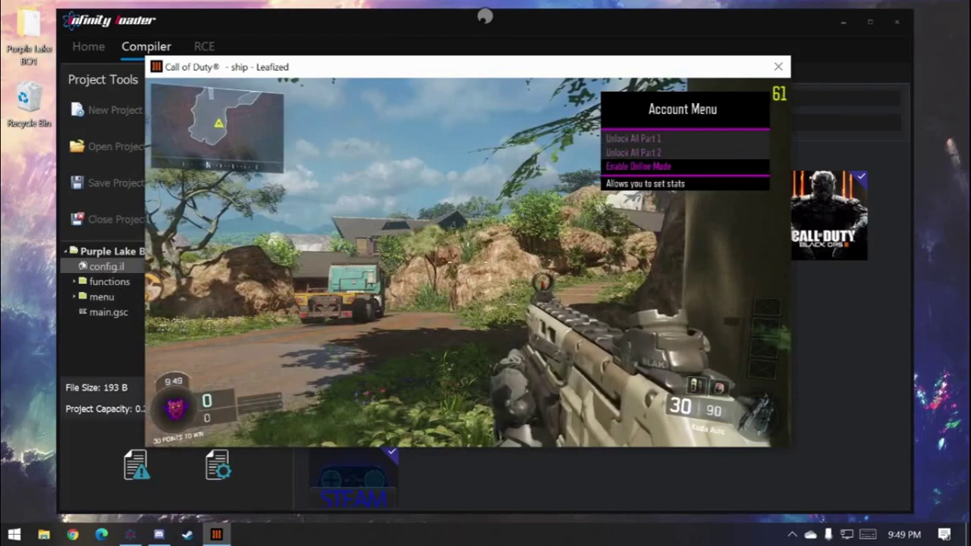
pyautogui.press('f')
# - Close the mod menu and quit the match through the pause menu
pyautogui.press('v')
pyautogui.press('v')
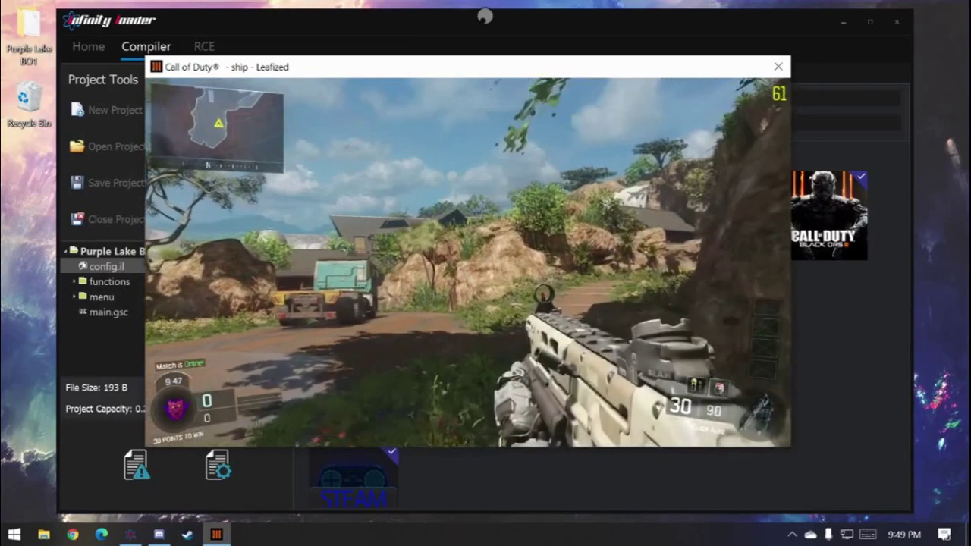
pyautogui.press('v')
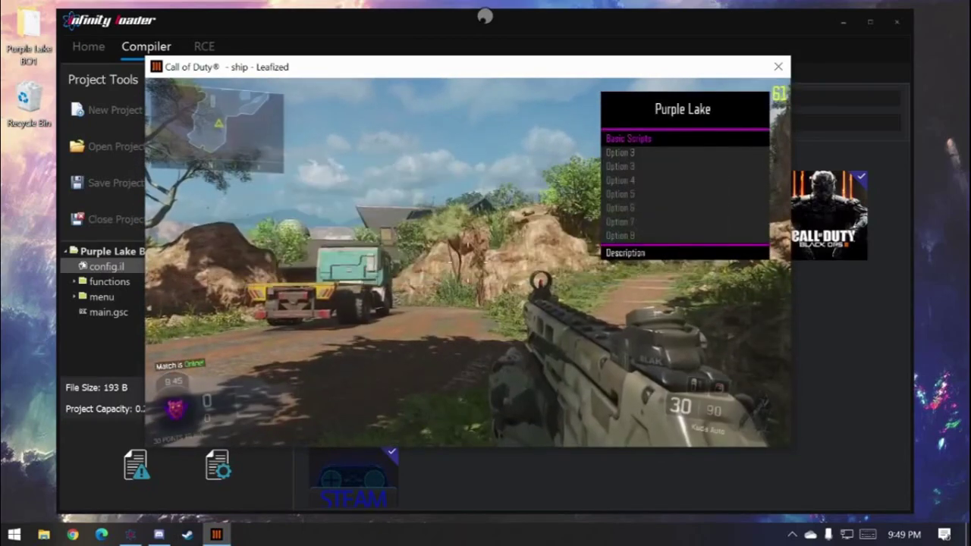
pyautogui.press('v')
pyautogui.press('Escape')
pyautogui.click(228, 179)
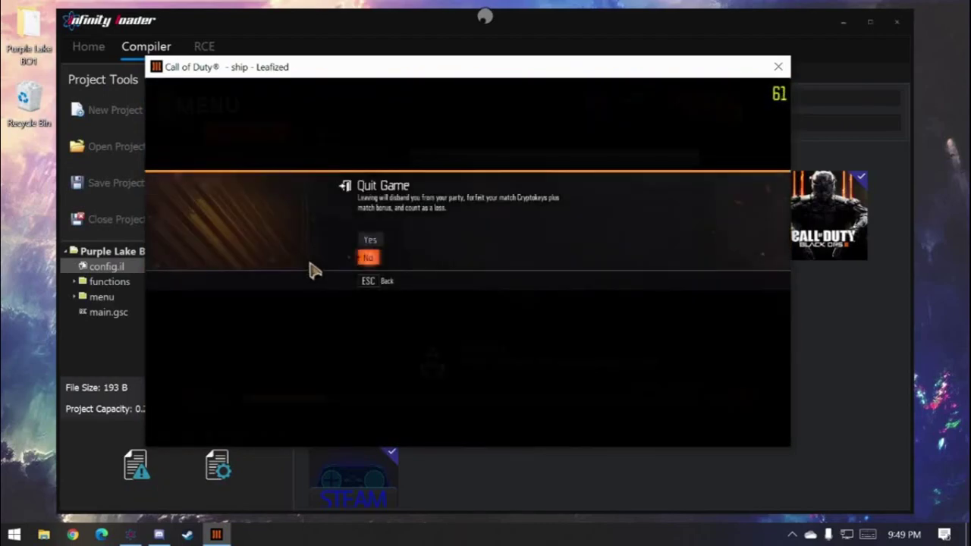
pyautogui.click(779, 67)
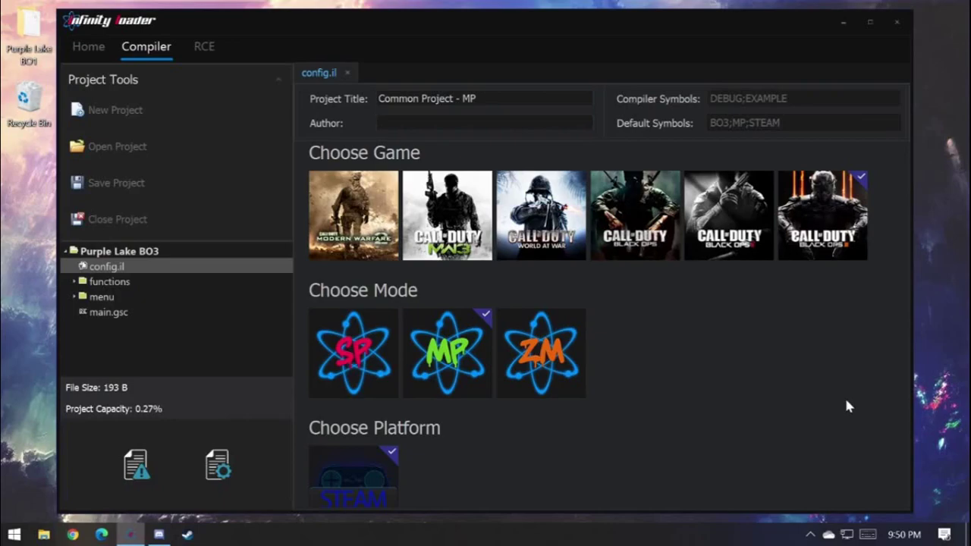
# - Switch to Discord and scroll through the #faqs channel
pyautogui.click(158, 534)
pyautogui.scroll(10, 114, 190)
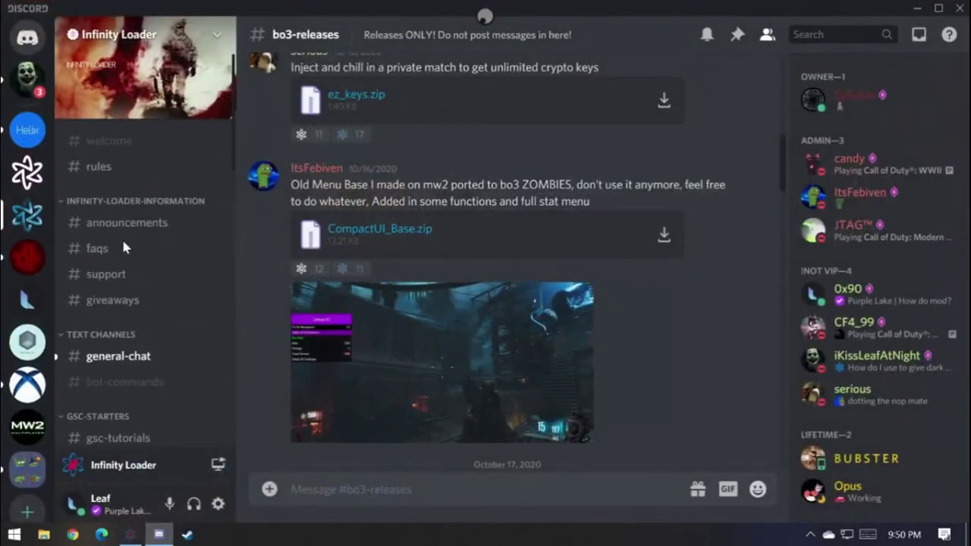
pyautogui.click(131, 251)
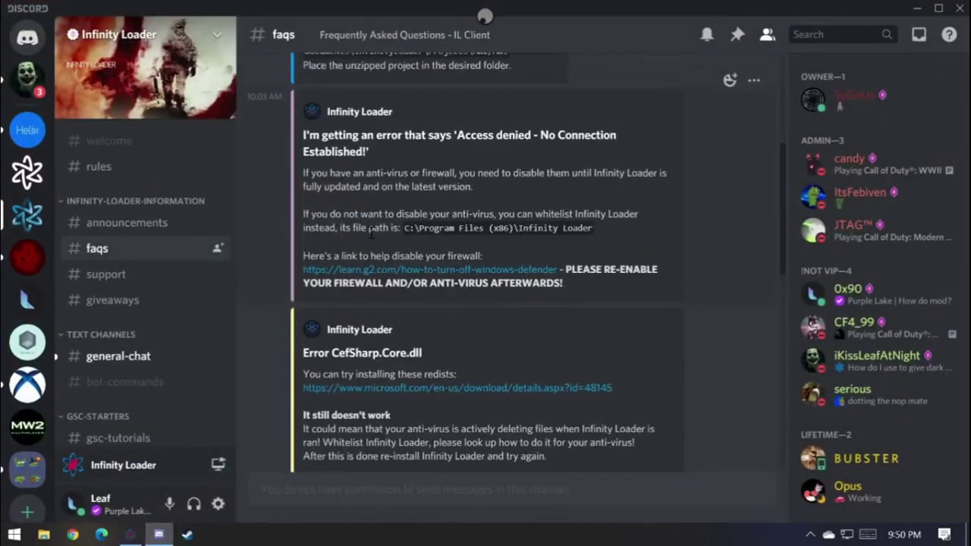
pyautogui.scroll(5, 369, 228)
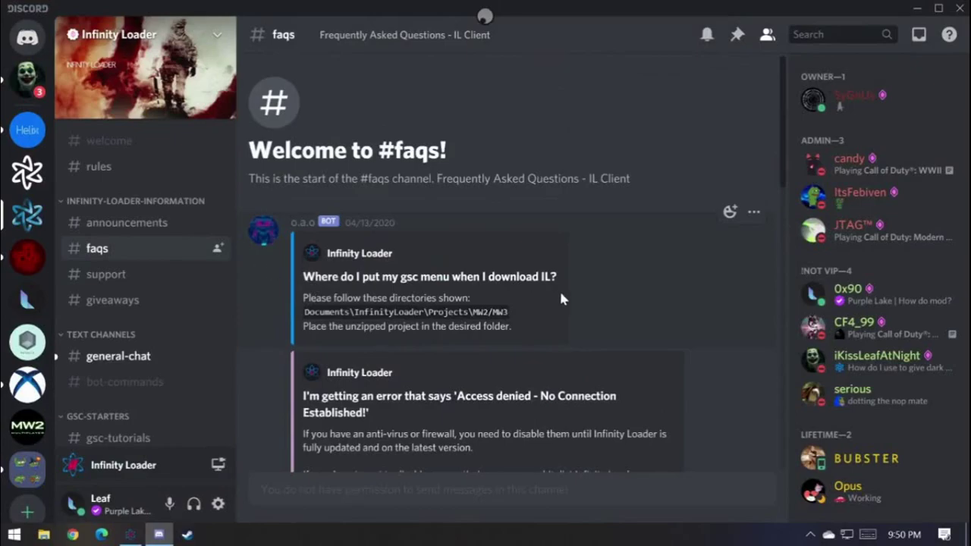
pyautogui.scroll(-2, 648, 294)
pyautogui.scroll(-4, 491, 290)
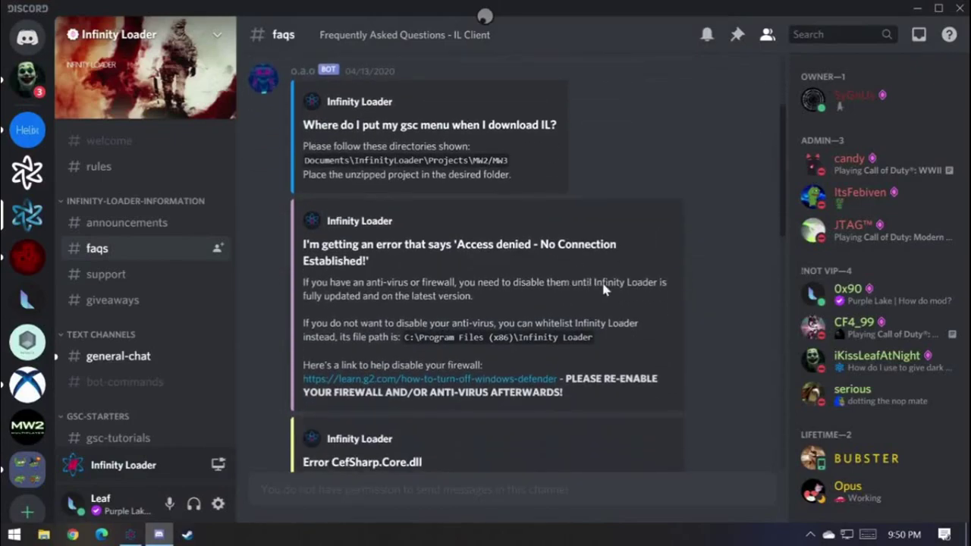
pyautogui.scroll(-5, 615, 290)
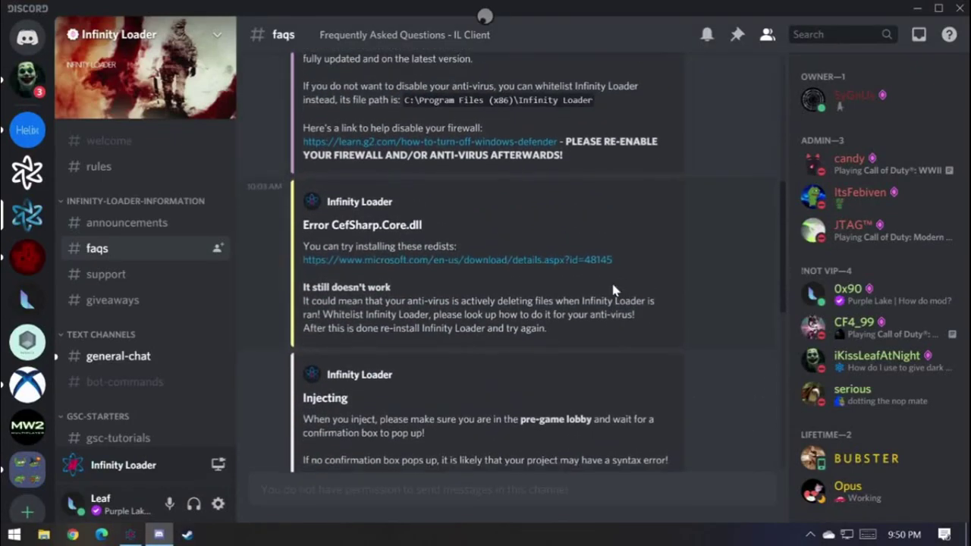
pyautogui.scroll(-9, 614, 289)
pyautogui.scroll(-3, 614, 290)
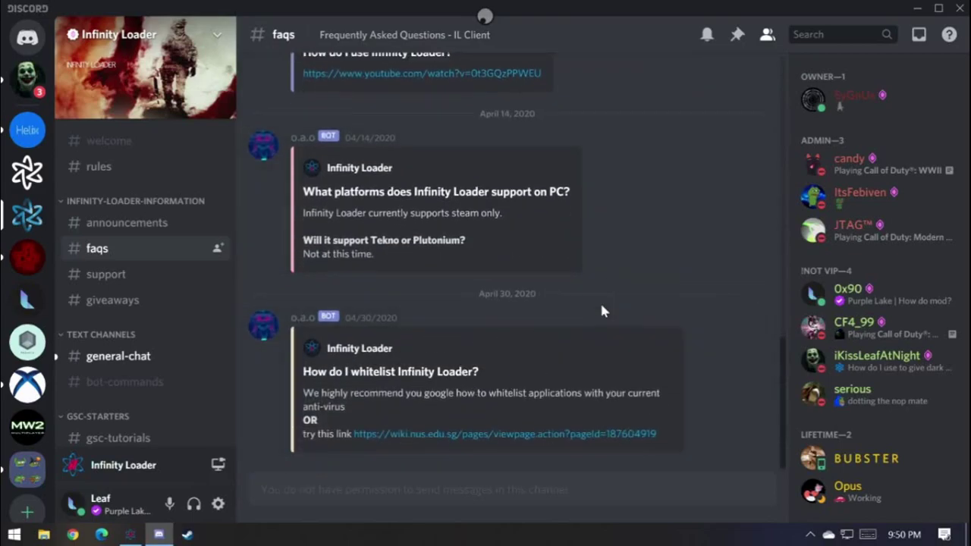
pyautogui.scroll(13, 602, 311)
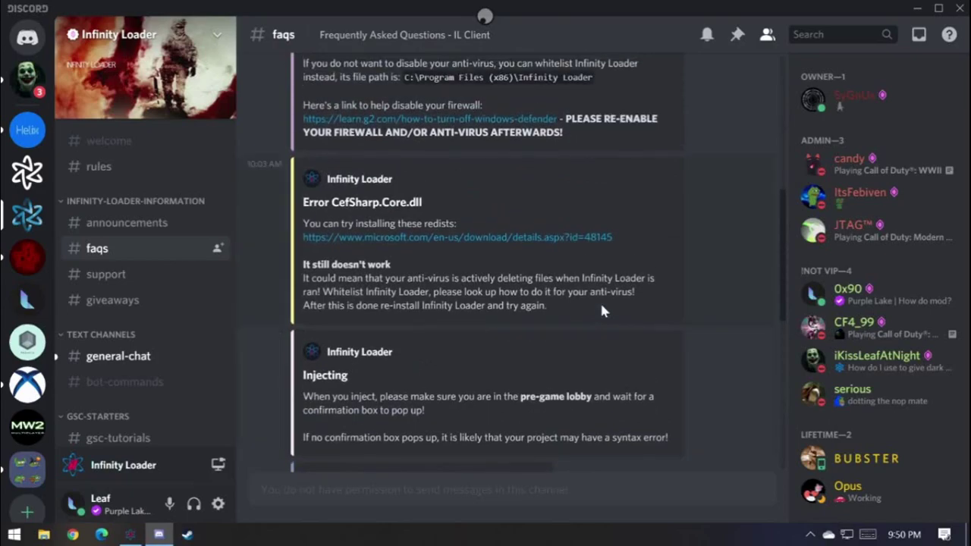
pyautogui.scroll(2, 602, 311)
# - Highlight FAQ text like CefSharp.Core.dll and the whitelist question, then glance at the owner's profile
pyautogui.doubleClick(465, 276)
pyautogui.scroll(2, 477, 274)
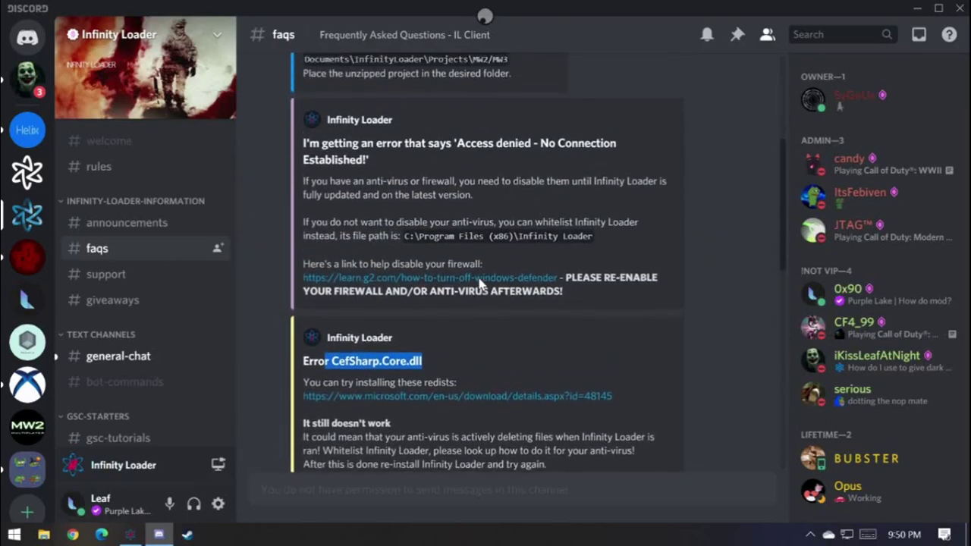
pyautogui.scroll(1, 479, 282)
pyautogui.moveTo(466, 212)
pyautogui.mouseDown()
pyautogui.moveTo(371, 228)
pyautogui.moveTo(371, 263)
pyautogui.moveTo(592, 307)
pyautogui.mouseUp()
pyautogui.click(319, 226)
pyautogui.click(658, 334)
pyautogui.scroll(-5, 658, 334)
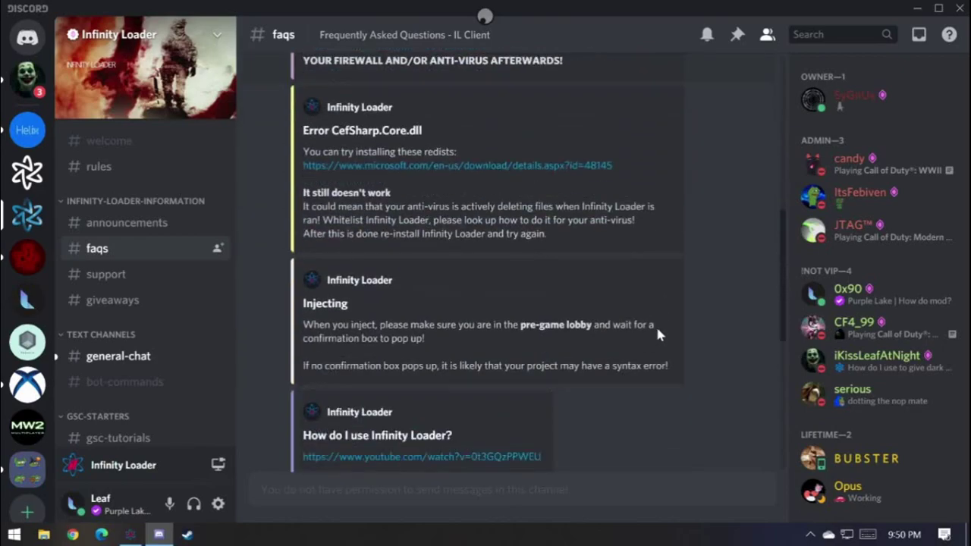
pyautogui.scroll(-5, 658, 334)
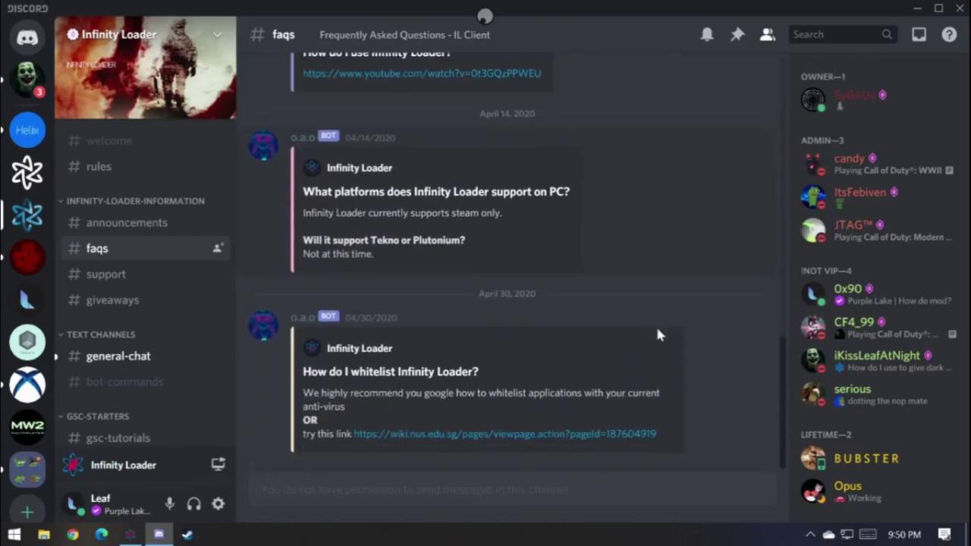
pyautogui.moveTo(476, 400); pyautogui.dragTo(393, 348)
pyautogui.scroll(5, 550, 351)
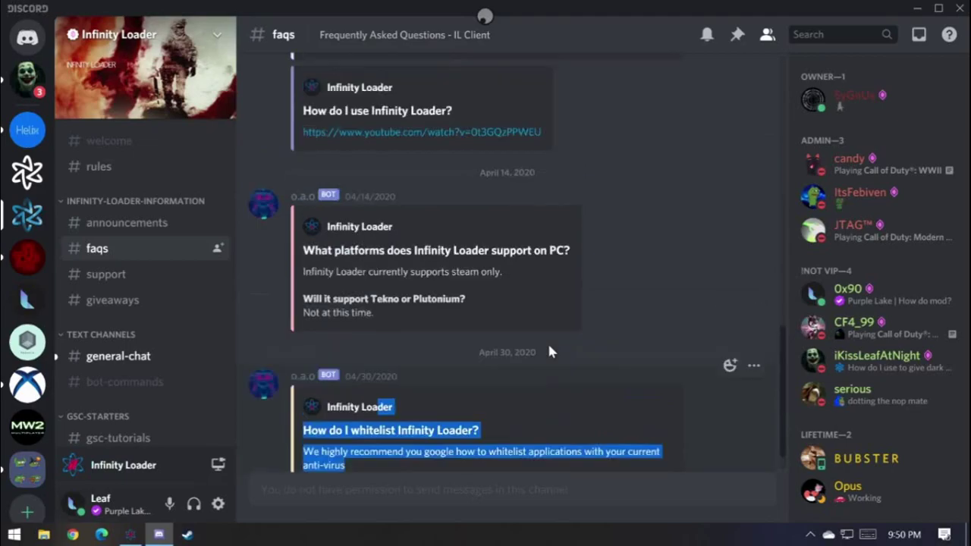
pyautogui.scroll(5, 569, 330)
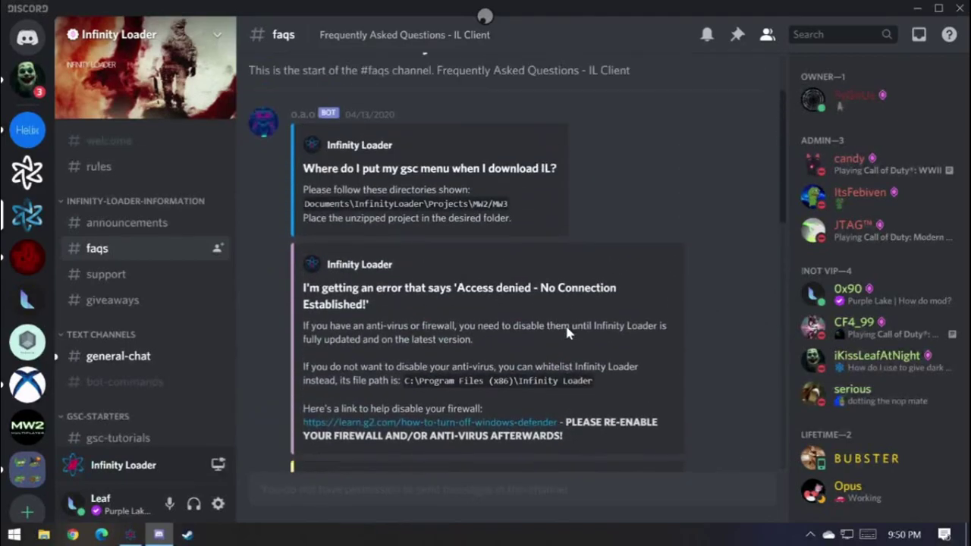
pyautogui.scroll(-5, 566, 328)
pyautogui.scroll(-4, 568, 334)
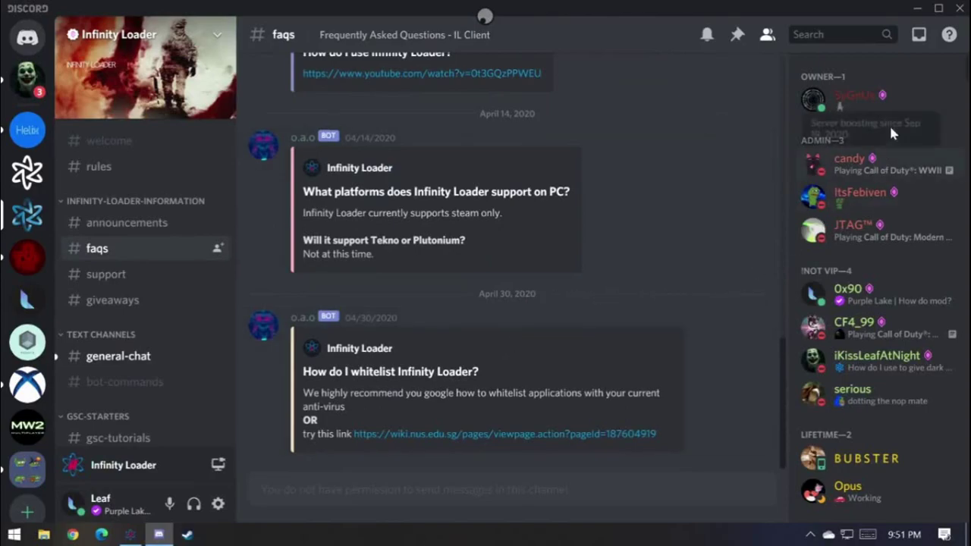
pyautogui.click(856, 97)
pyautogui.click(552, 99)
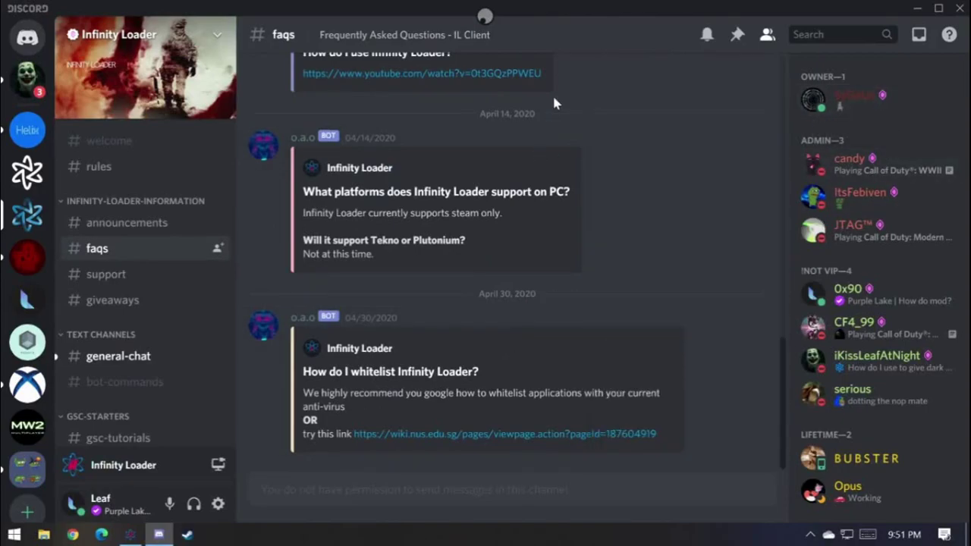
# - Visit #support, #general-chat, #basic-gsc-help, #bo3-code-snippets and #bo2-code-snippets, ending on #general-chat
pyautogui.click(169, 277)
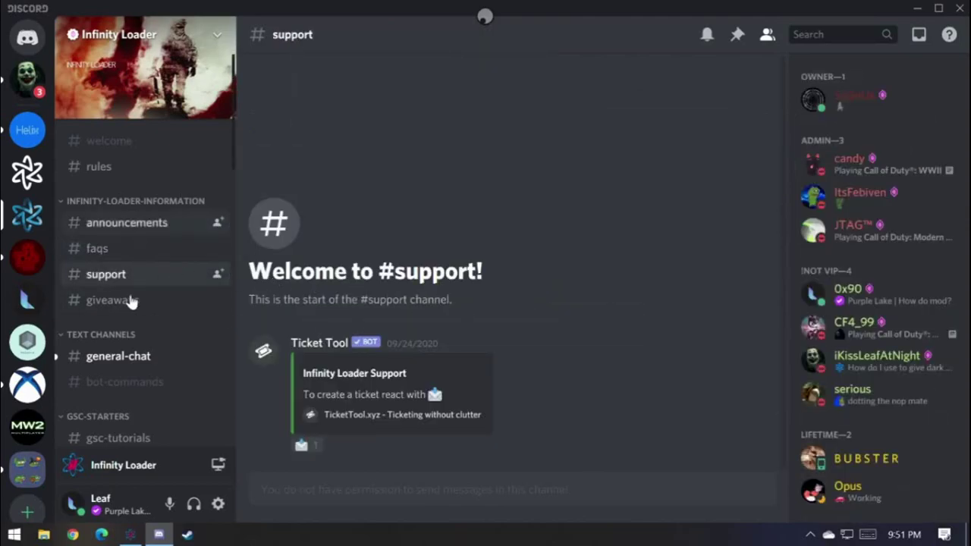
pyautogui.click(121, 356)
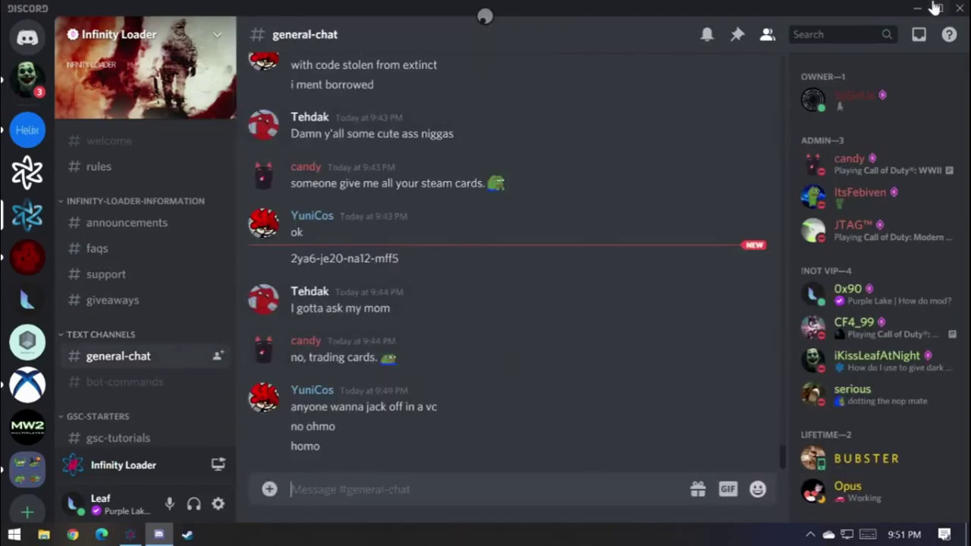
pyautogui.scroll(-2, 189, 331)
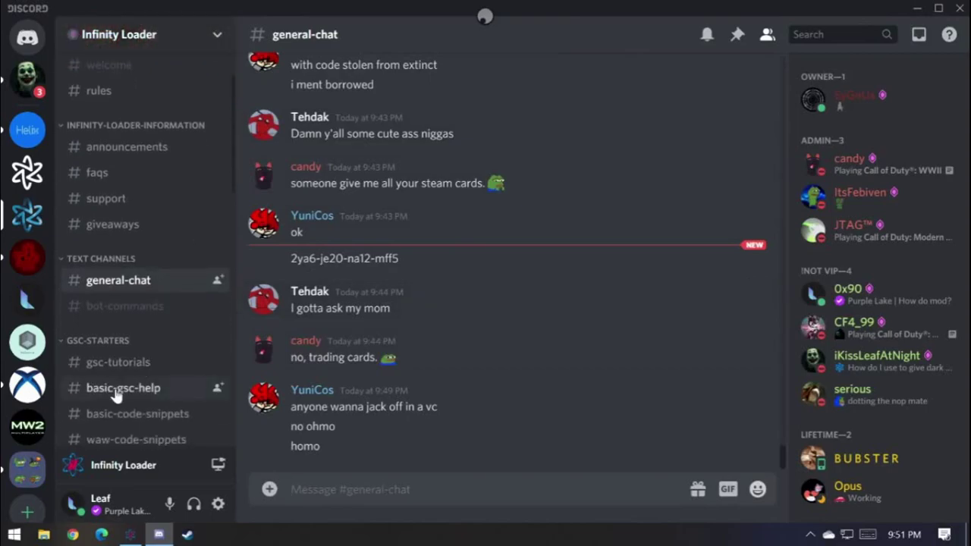
pyautogui.click(115, 391)
pyautogui.scroll(10, 507, 288)
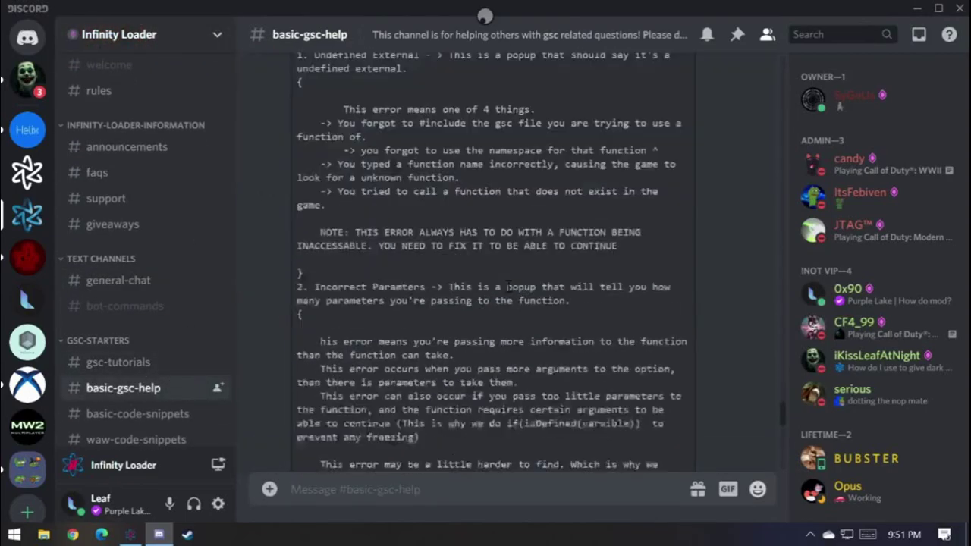
pyautogui.scroll(-5, 506, 285)
pyautogui.scroll(-4, 138, 275)
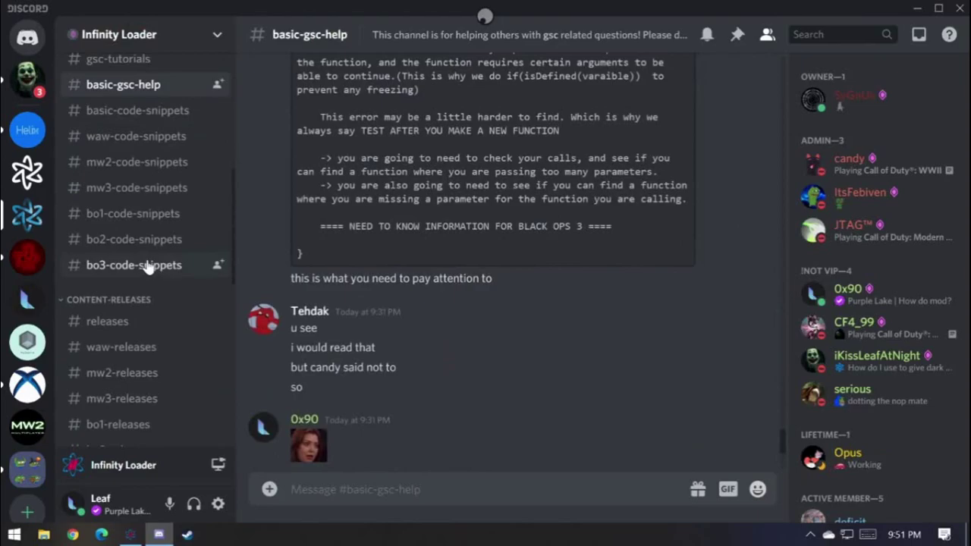
pyautogui.click(149, 266)
pyautogui.scroll(15, 440, 233)
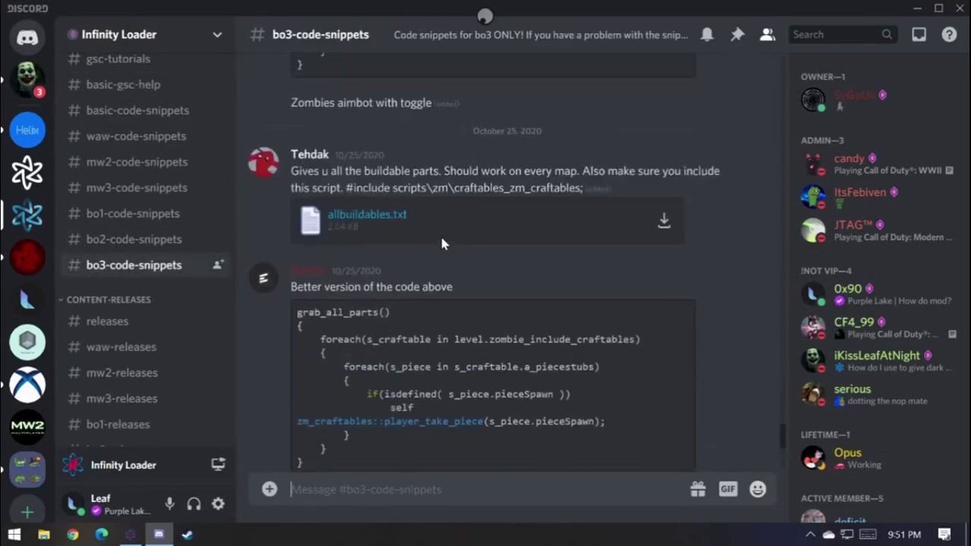
pyautogui.scroll(-5, 440, 235)
pyautogui.click(211, 250)
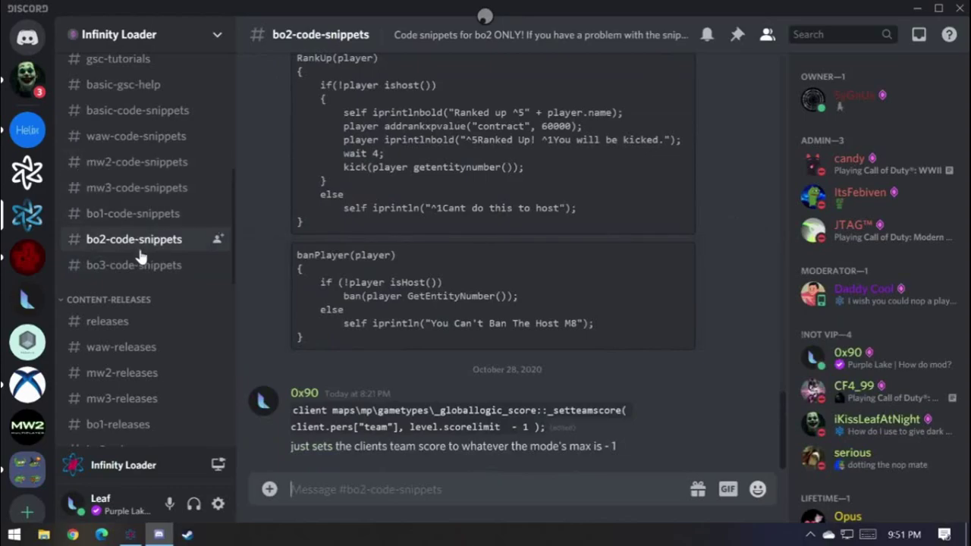
pyautogui.scroll(3, 139, 246)
pyautogui.click(159, 216)
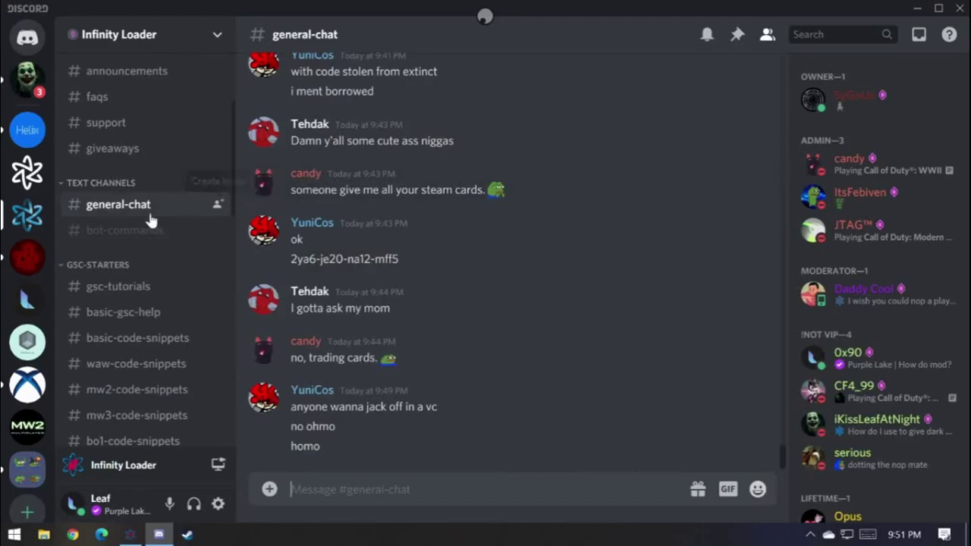
pyautogui.scroll(-3, 144, 218)
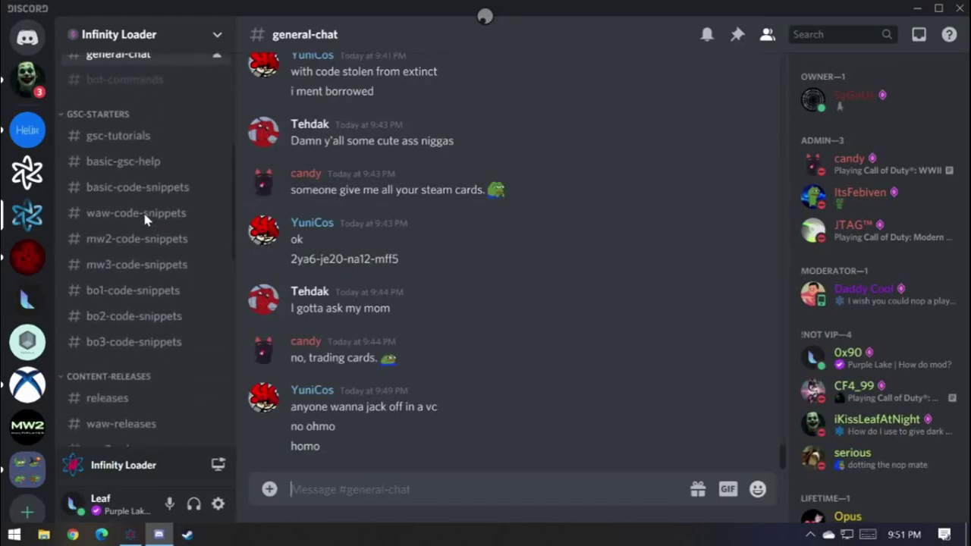
# - Briefly bring up Infinity Loader, then hide it and check an emoji's info card in #general-chat
pyautogui.click(132, 532)
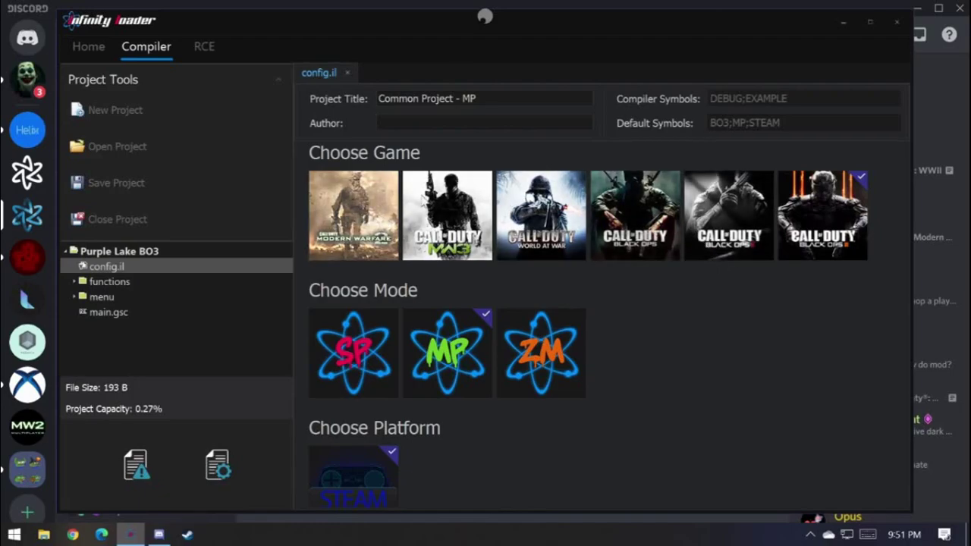
pyautogui.click(899, 23)
pyautogui.click(498, 192)
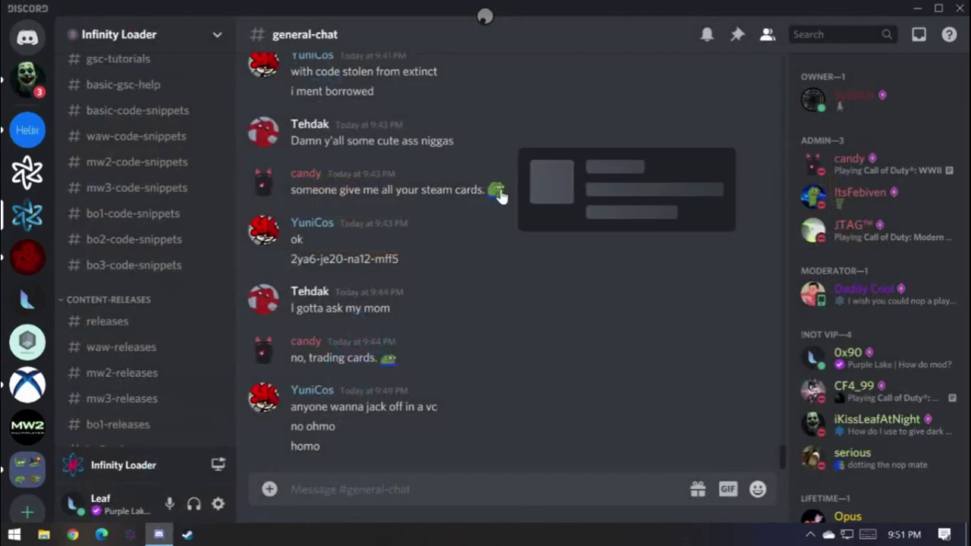
pyautogui.click(452, 240)
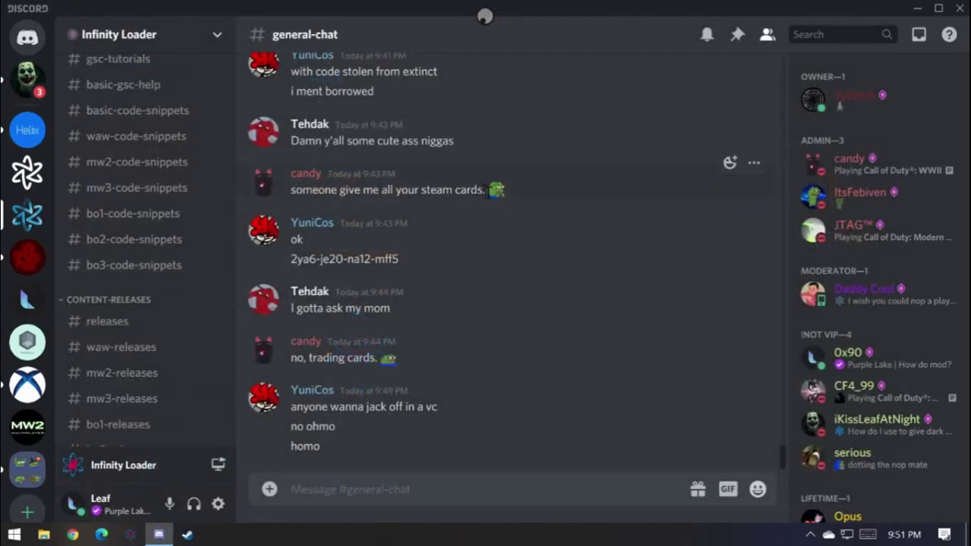
pyautogui.scroll(4, 187, 167)
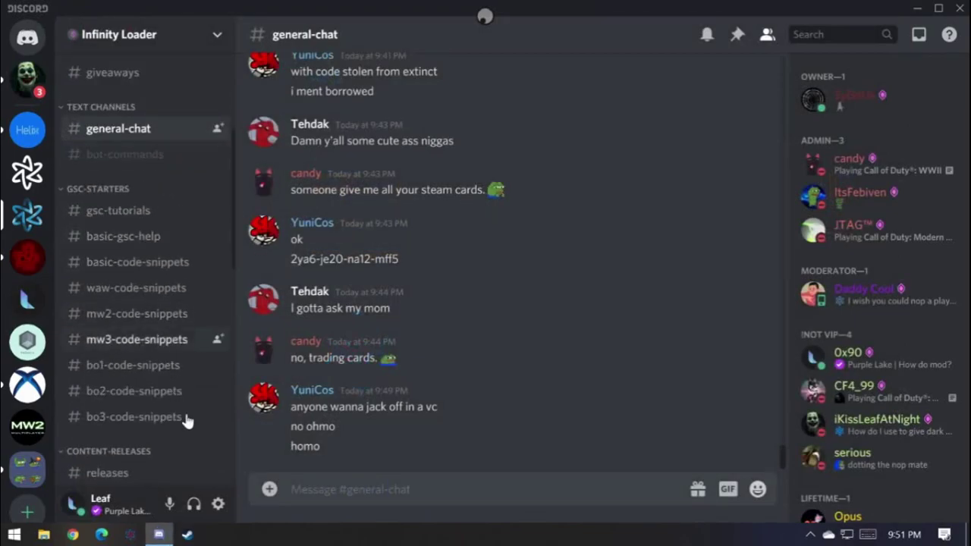
# - Launch the Black Ops 1 MP shortcut from the Documents Applications folder in File Explorer
pyautogui.click(44, 535)
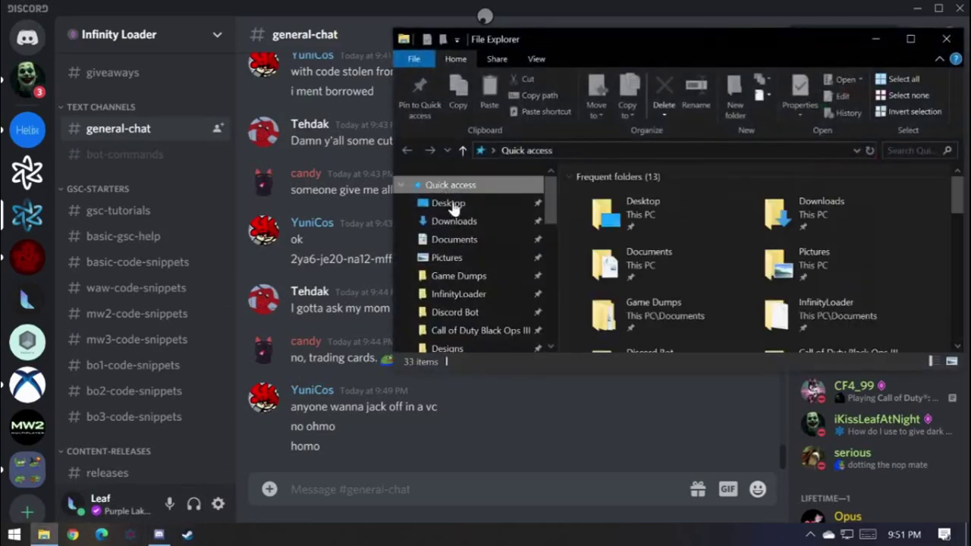
pyautogui.click(478, 203)
pyautogui.click(591, 211)
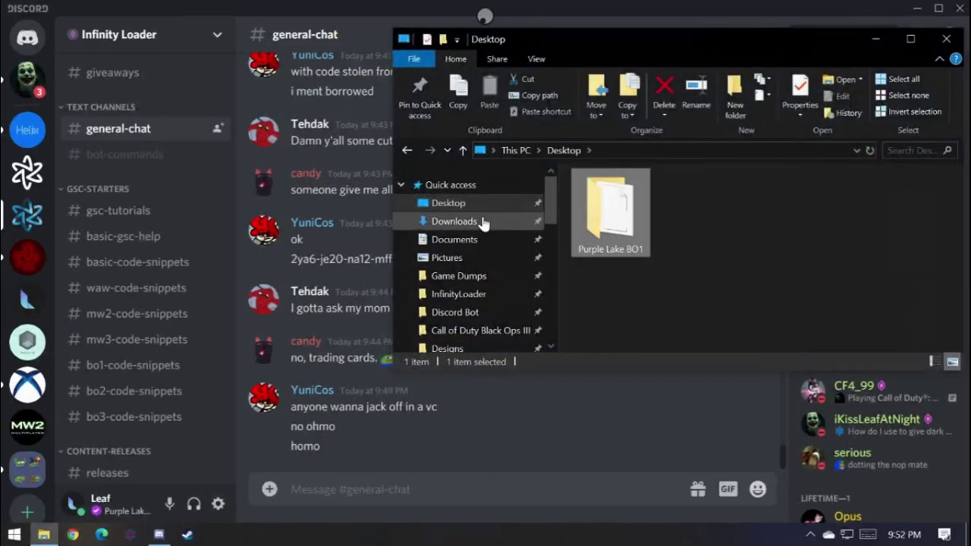
pyautogui.click(470, 239)
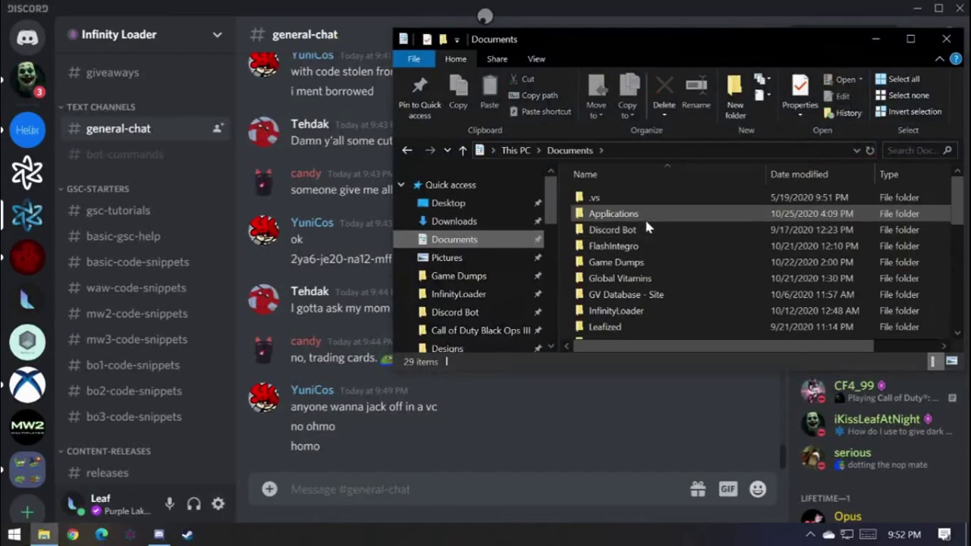
pyautogui.doubleClick(644, 216)
pyautogui.doubleClick(639, 197)
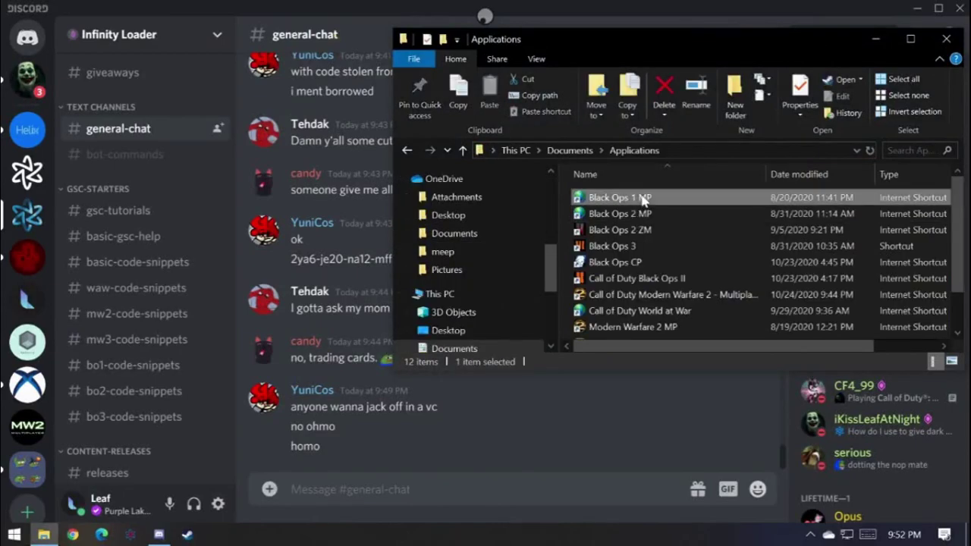
# - Dismiss the safe mode prompt and start Infinity Loader with administrator permission
pyautogui.click(536, 342)
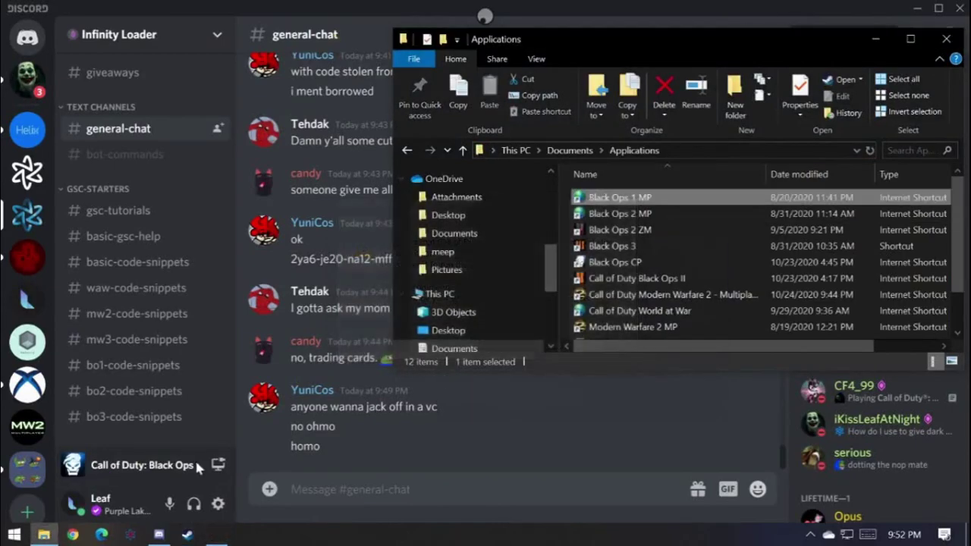
pyautogui.click(130, 535)
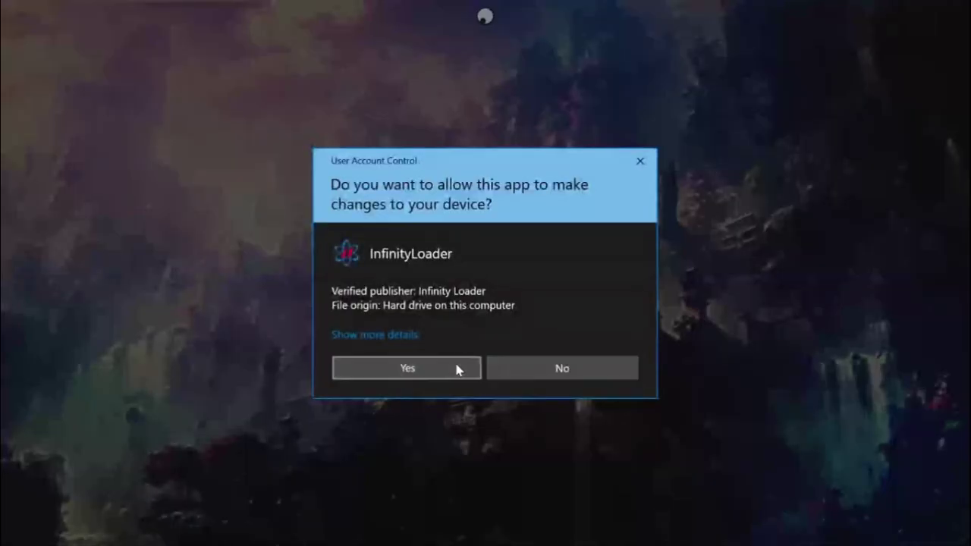
pyautogui.click(456, 366)
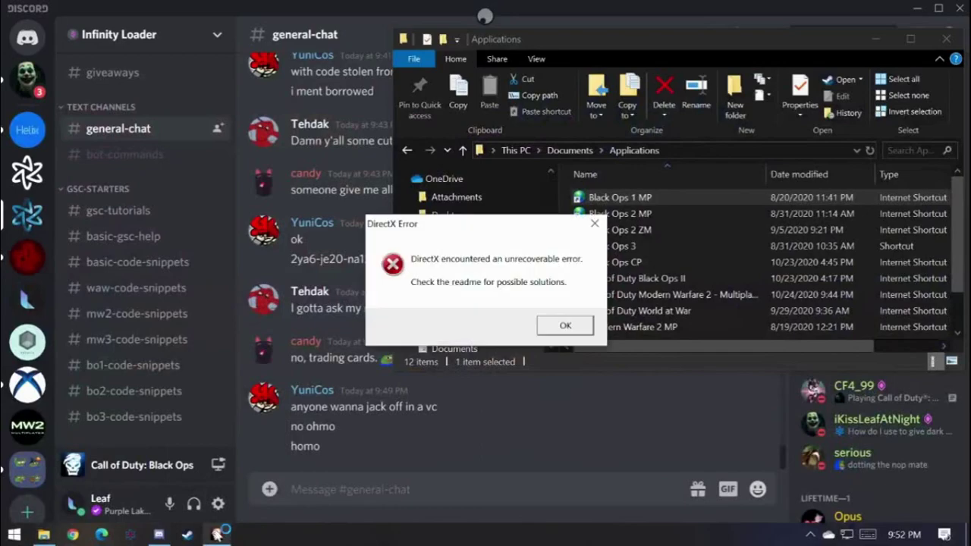
# - Clear the DirectX error, relaunch Black Ops 1 MP without safe mode, sign in, and return to Infinity Loader
pyautogui.click(559, 325)
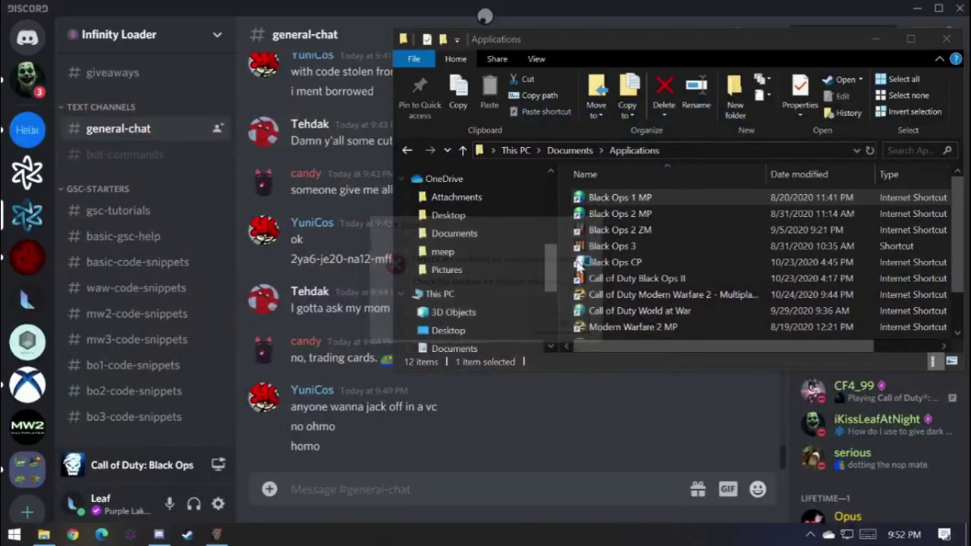
pyautogui.click(628, 198)
pyautogui.doubleClick(628, 198)
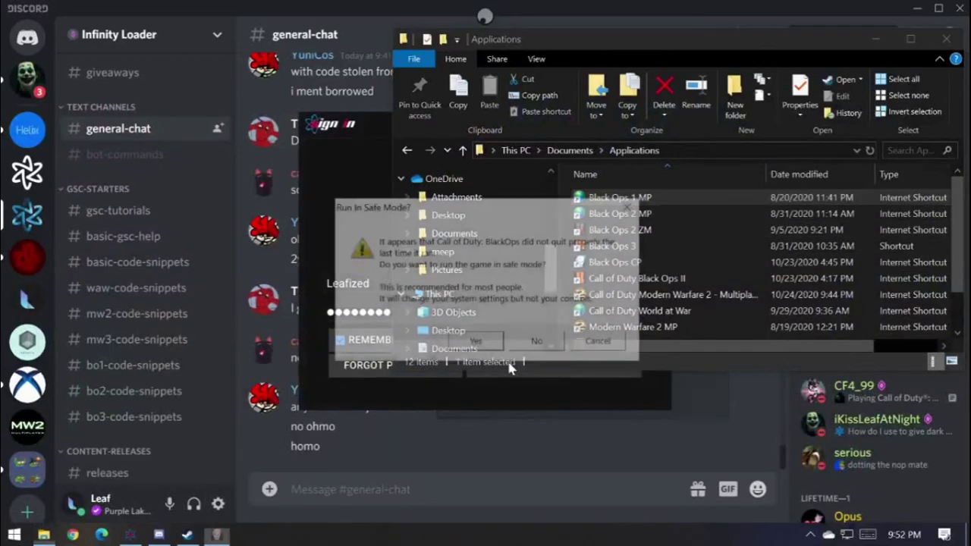
pyautogui.click(552, 347)
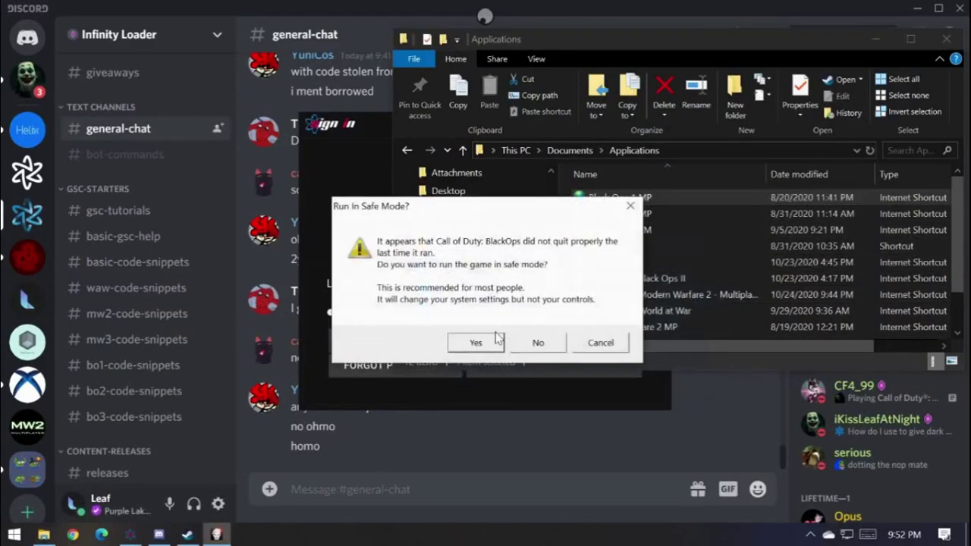
pyautogui.click(546, 341)
pyautogui.click(529, 342)
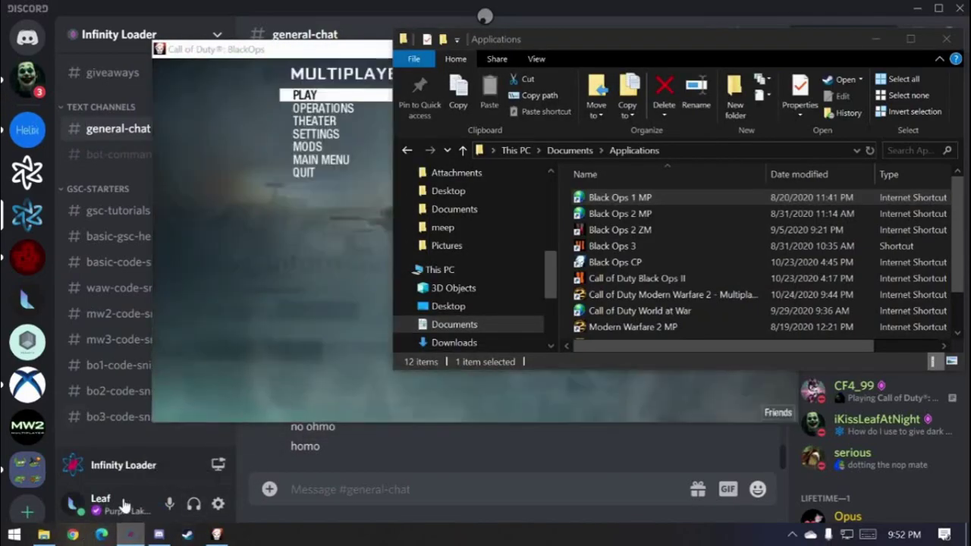
pyautogui.click(129, 535)
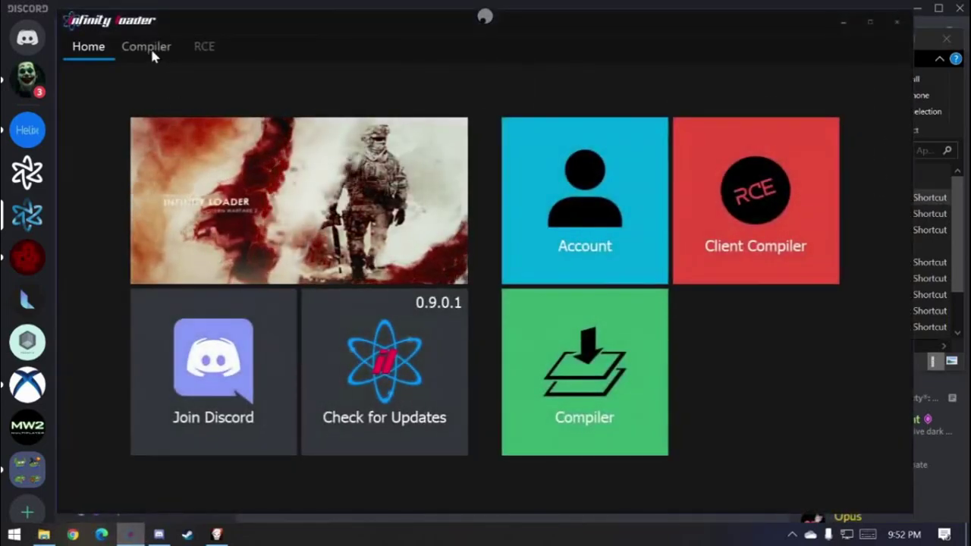
# - Load the Purple Lake BO1 project in the Compiler and set its config.il mode to MP
pyautogui.click(526, 342)
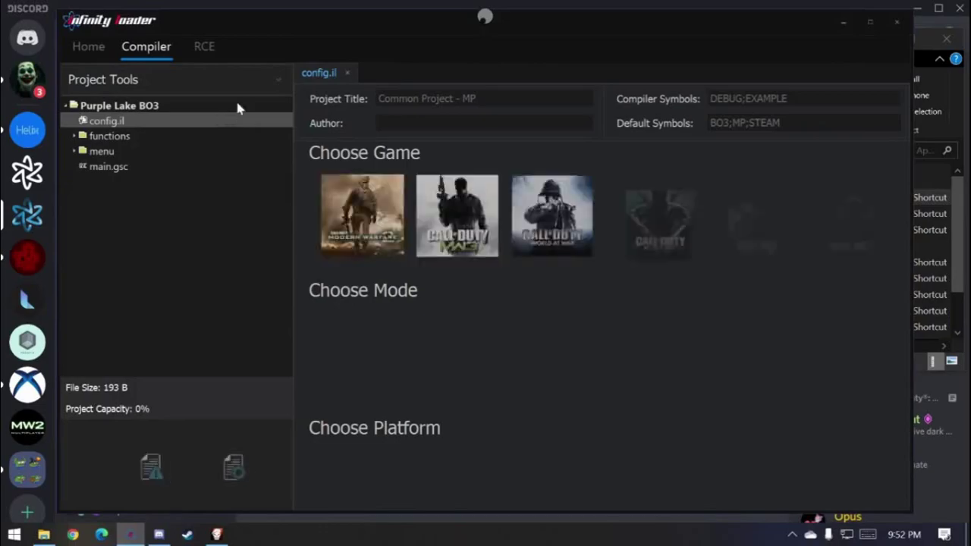
pyautogui.click(269, 81)
pyautogui.click(268, 152)
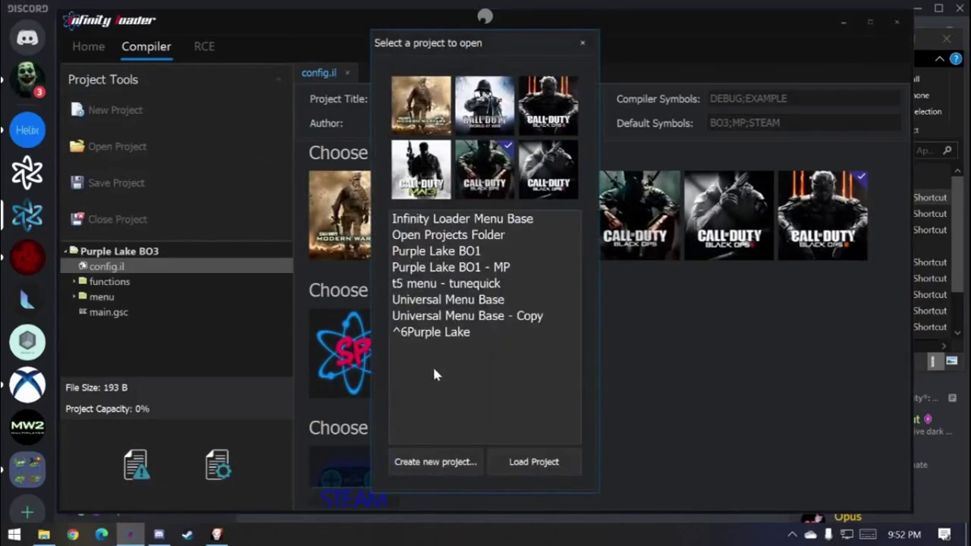
pyautogui.doubleClick(448, 253)
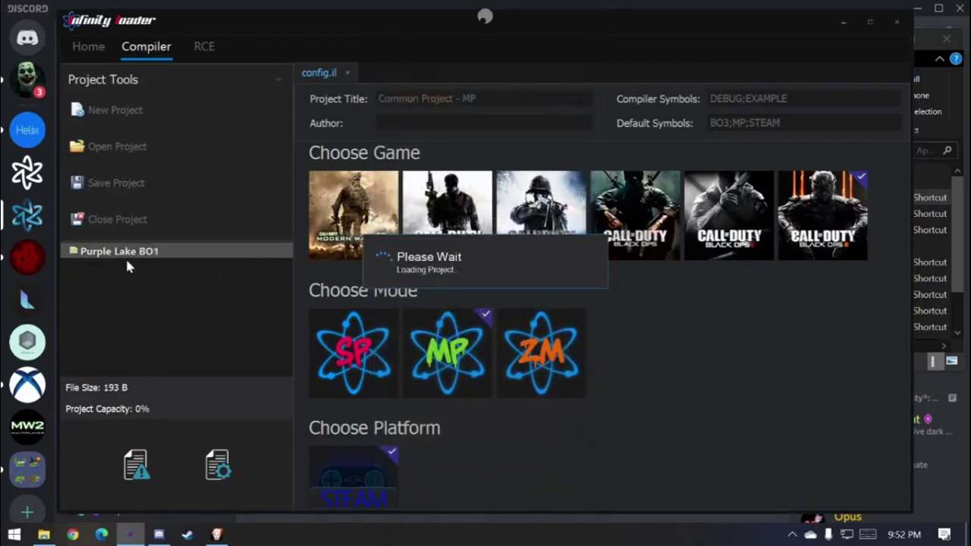
pyautogui.click(101, 270)
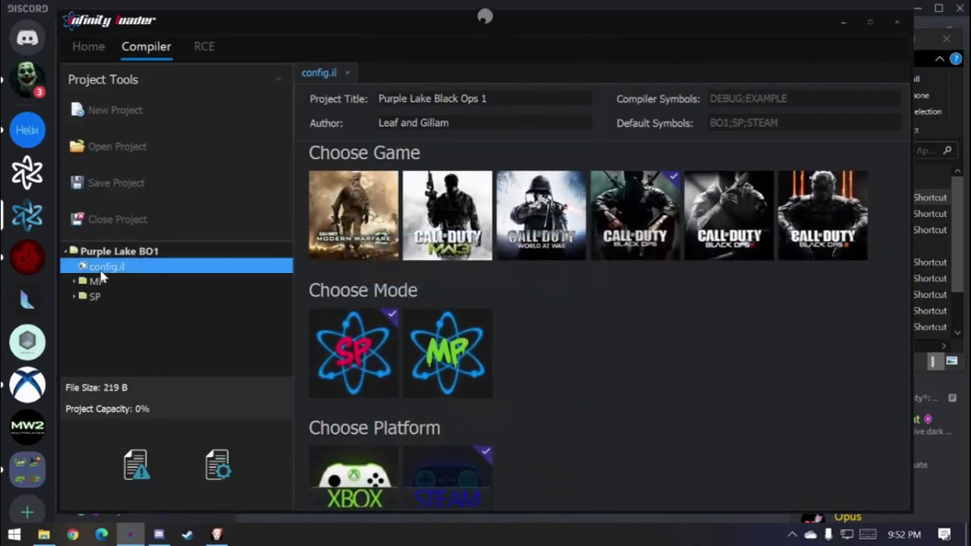
pyautogui.click(654, 214)
pyautogui.click(444, 353)
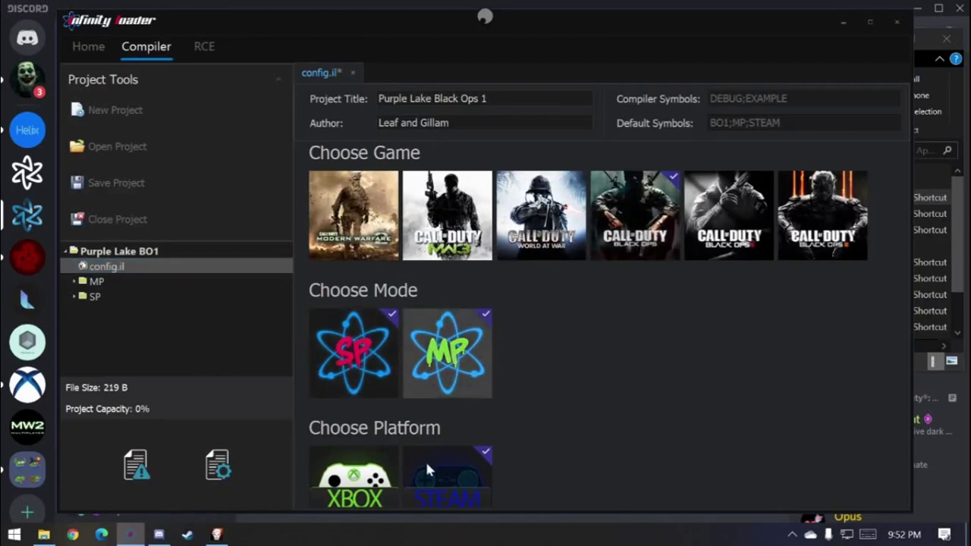
# - Compile Purple Lake BO1 and start a Black Ops private match
pyautogui.click(220, 474)
pyautogui.click(216, 524)
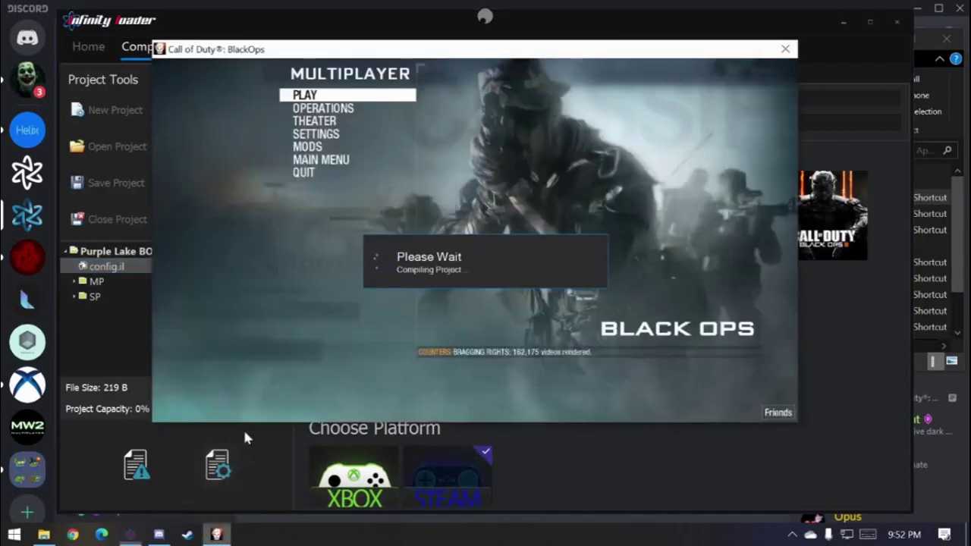
pyautogui.click(363, 97)
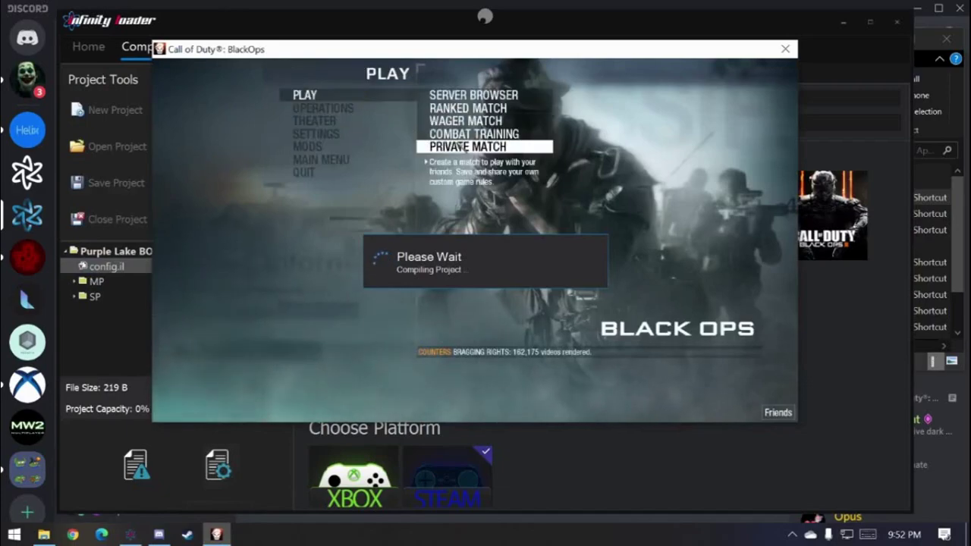
pyautogui.press('Return')
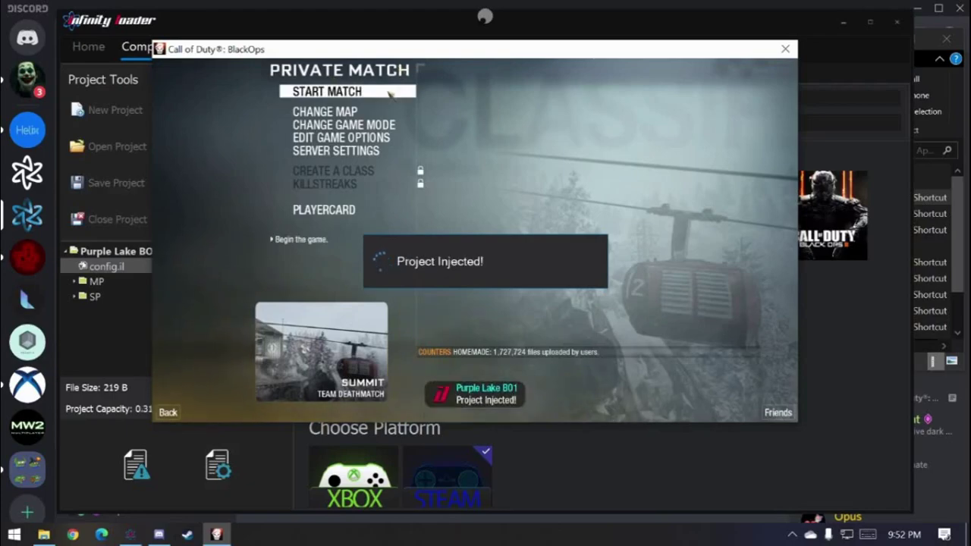
pyautogui.click(388, 92)
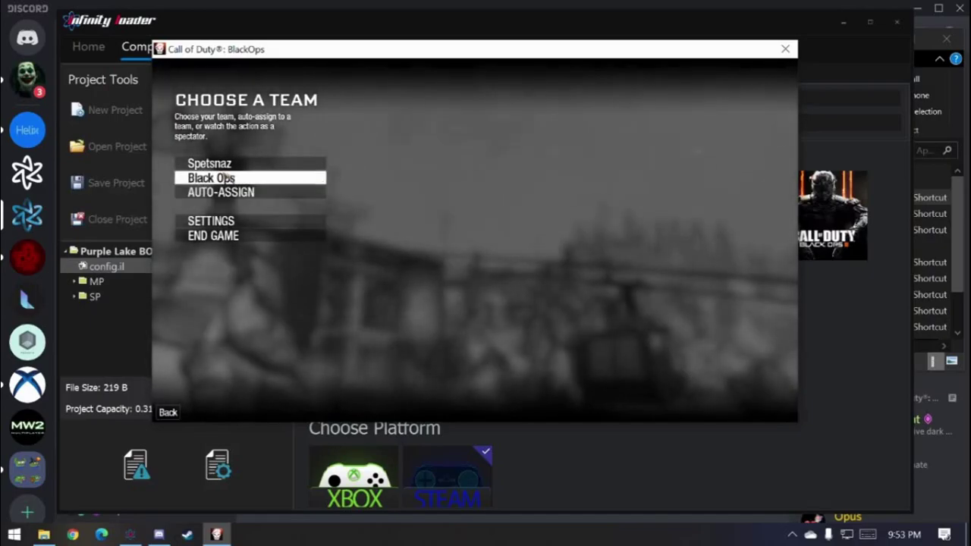
# - Spawn with the SMG class and turn on God Mode and Infinite Ammo in the Purple Lake menu
pyautogui.click(228, 176)
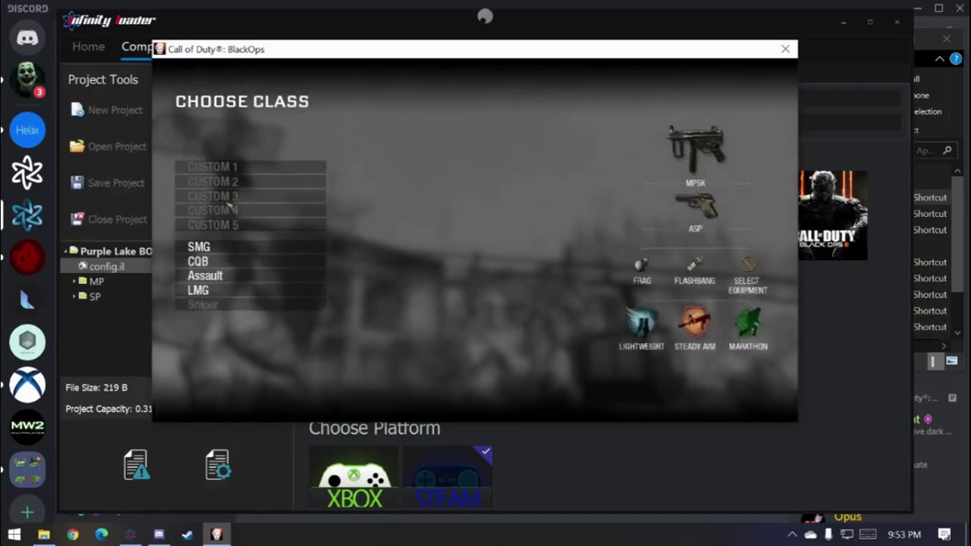
pyautogui.click(233, 248)
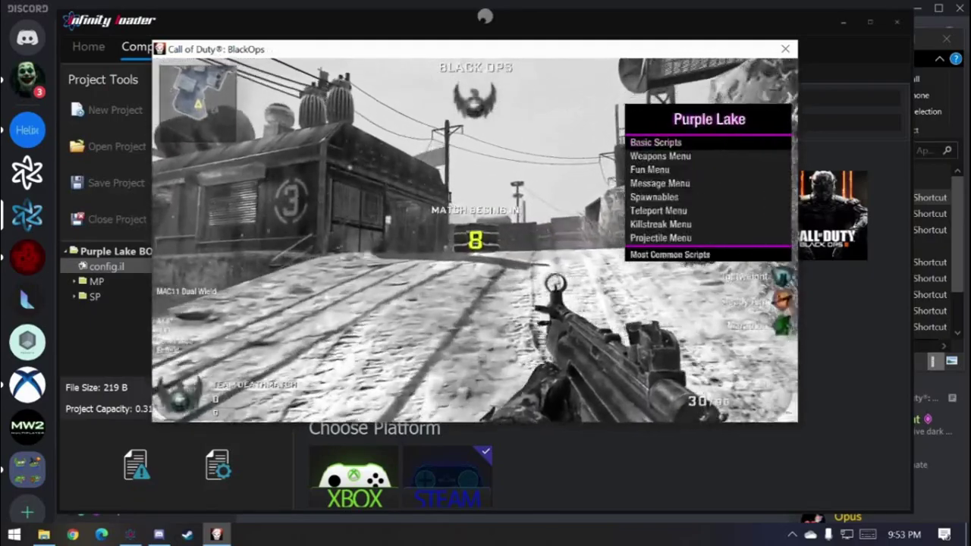
pyautogui.press('Return')
pyautogui.press('Return')
pyautogui.press('Down')
pyautogui.press('Return')
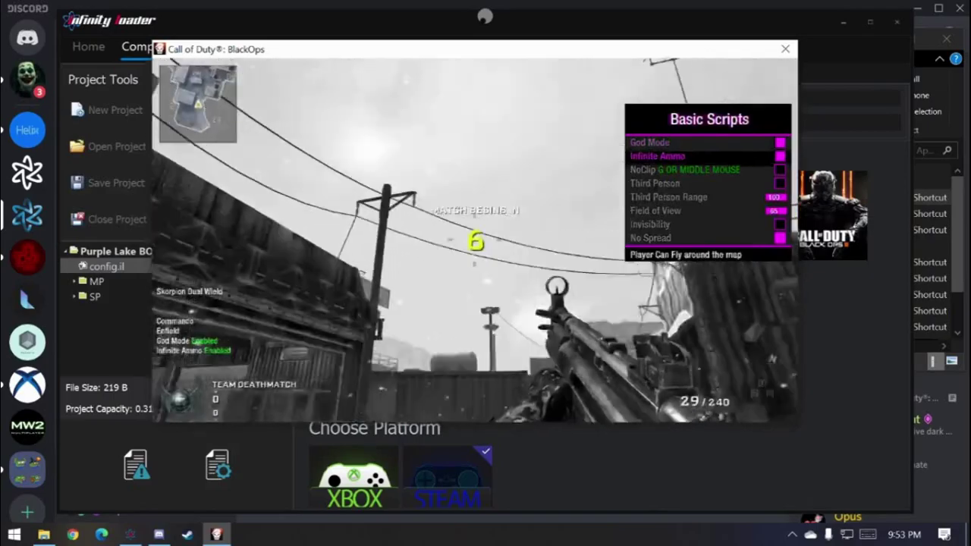
pyautogui.press('Down')
pyautogui.press('Down')
pyautogui.press('Down')
pyautogui.press('BackSpace')
pyautogui.press('Down')
pyautogui.press('Return')
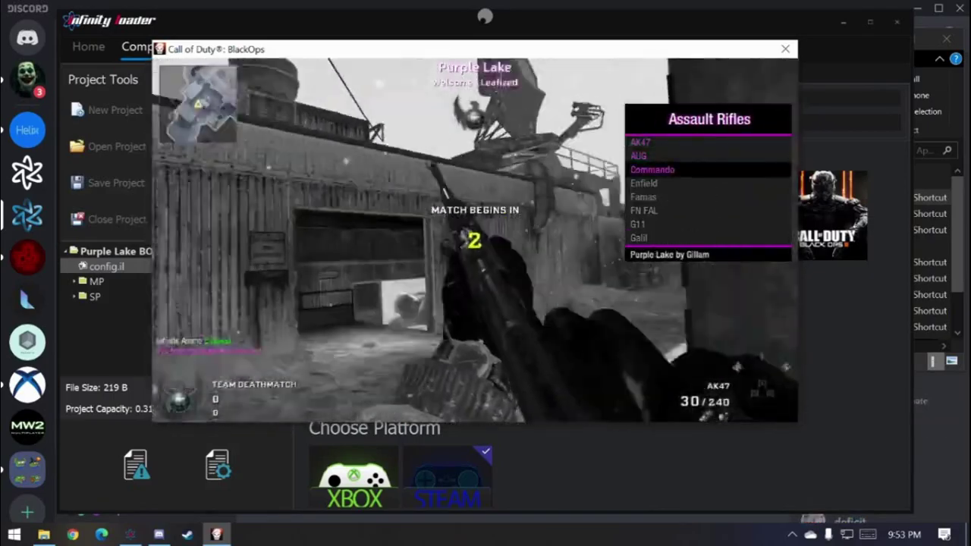
# - Equip the HS10 shotgun from the Weapons Menu and browse to the Equipment Selector
pyautogui.press('BackSpace')
pyautogui.press('Down')
pyautogui.press('Down')
pyautogui.press('Down')
pyautogui.press('Down')
pyautogui.press('Return')
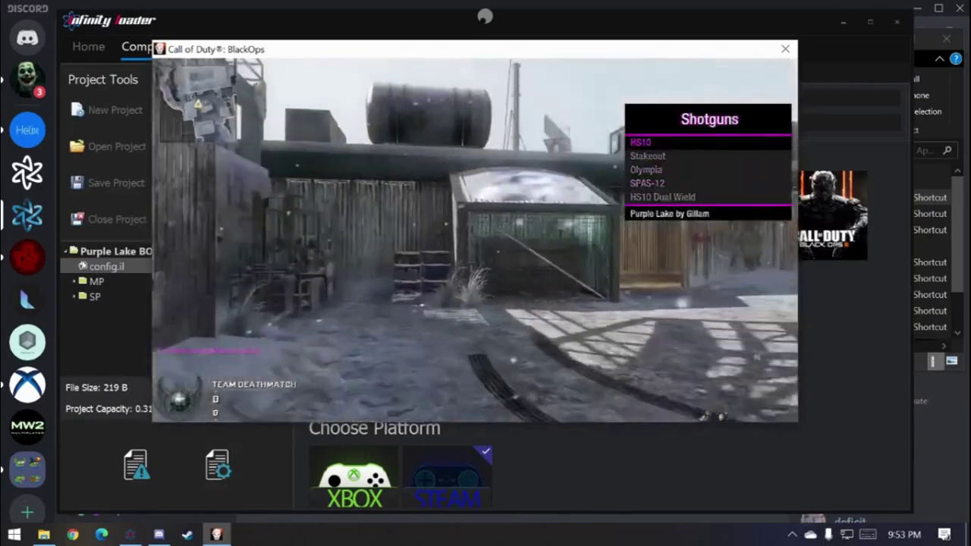
pyautogui.press('Return')
pyautogui.press('Down')
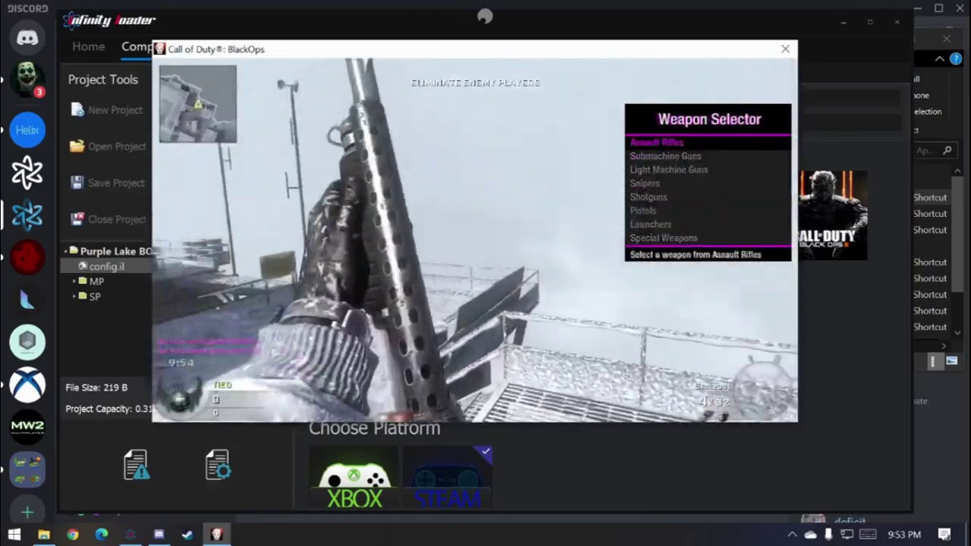
pyautogui.press('Up')
pyautogui.press('Up')
pyautogui.press('Up')
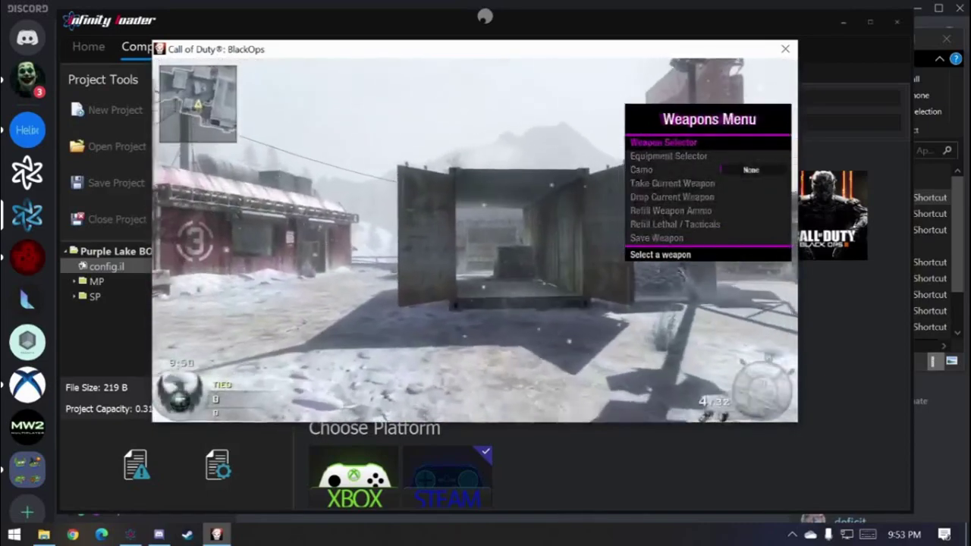
pyautogui.press('Down')
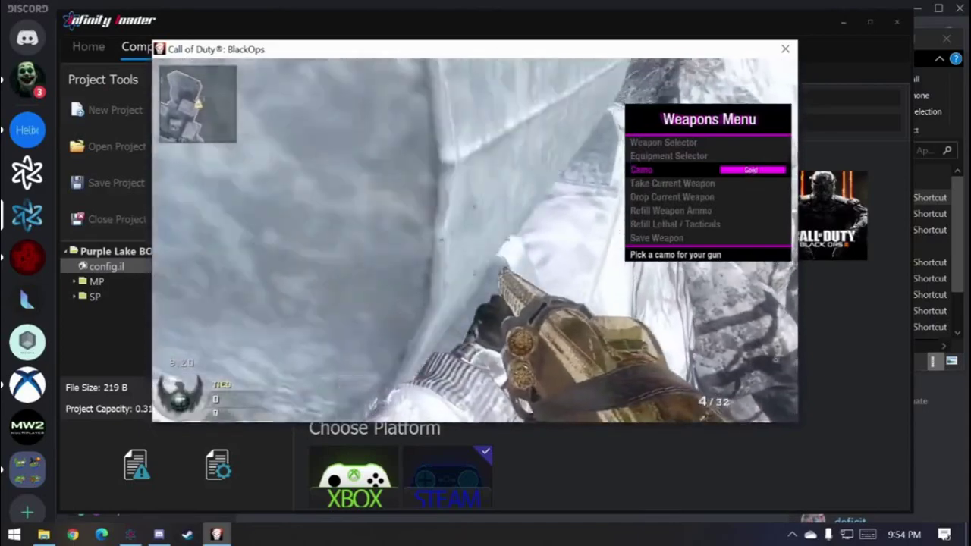
# - Leave the match through the pause menu and confirm ending the game
pyautogui.press('Escape')
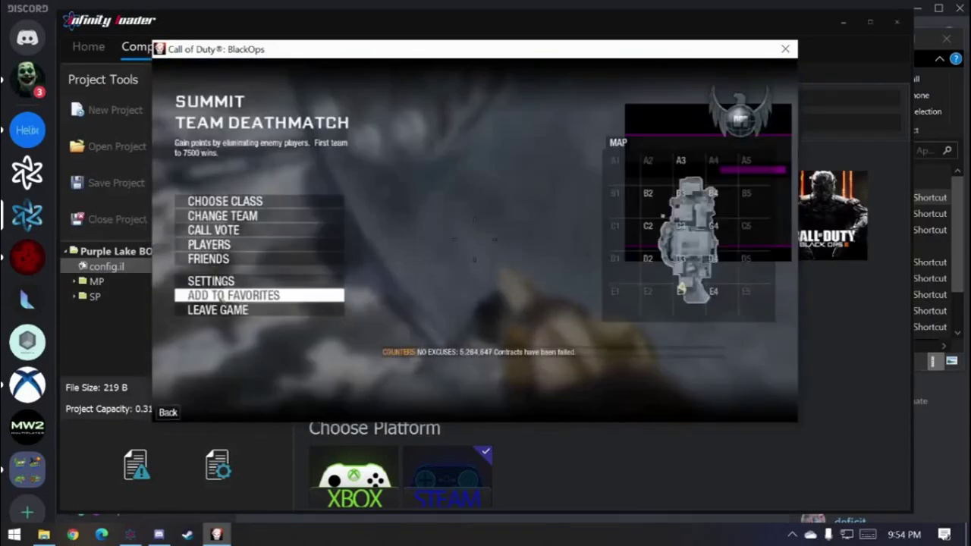
pyautogui.click(243, 308)
pyautogui.click(407, 269)
pyautogui.press('super')
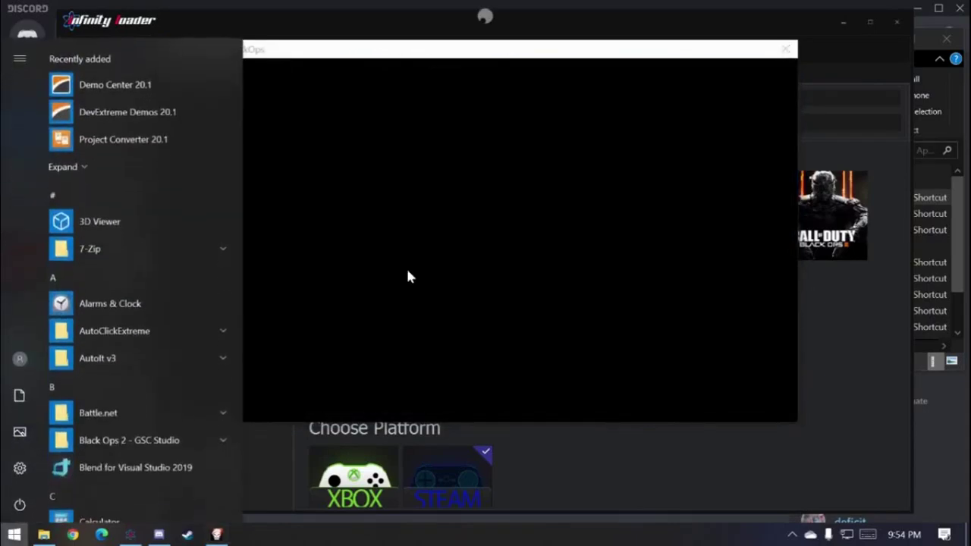